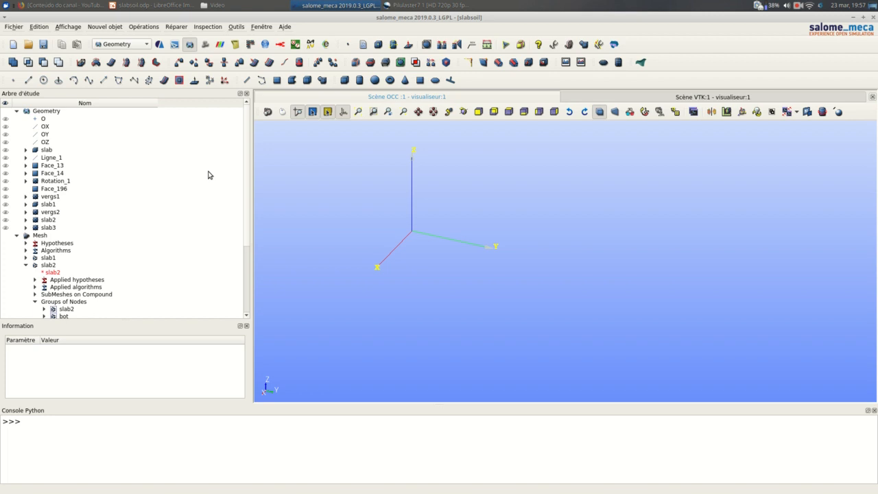
Display the slab geometry in the OCC scene and get a closer look at it.
click(6, 154)
scroll(426, 252, up, 3)
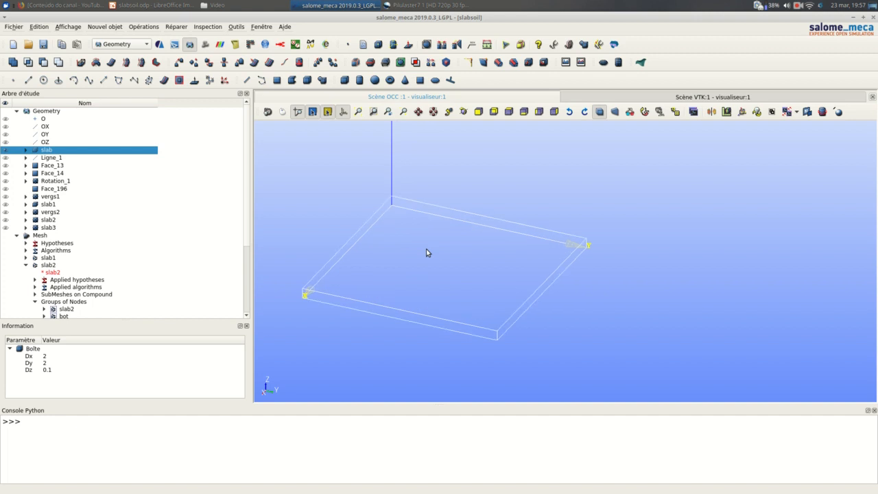
scroll(426, 253, up, 2)
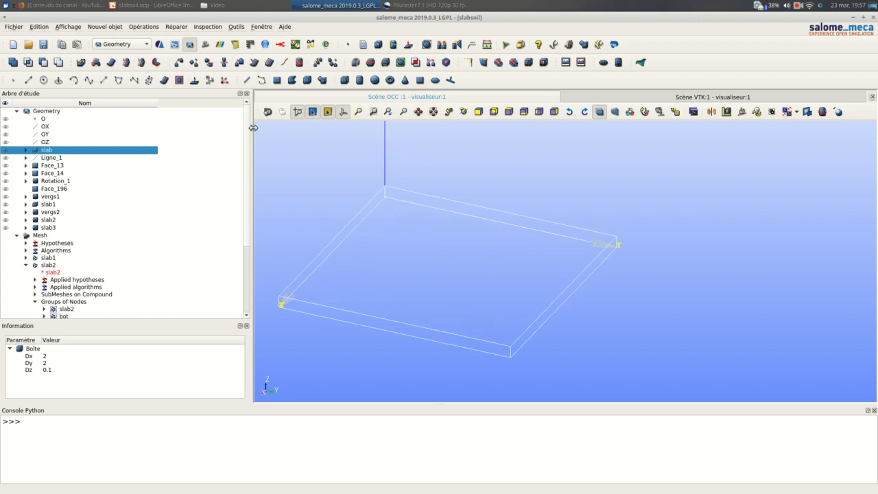
Review the box construction dialog and the display mode options available for the slab, without changing anything.
click(345, 81)
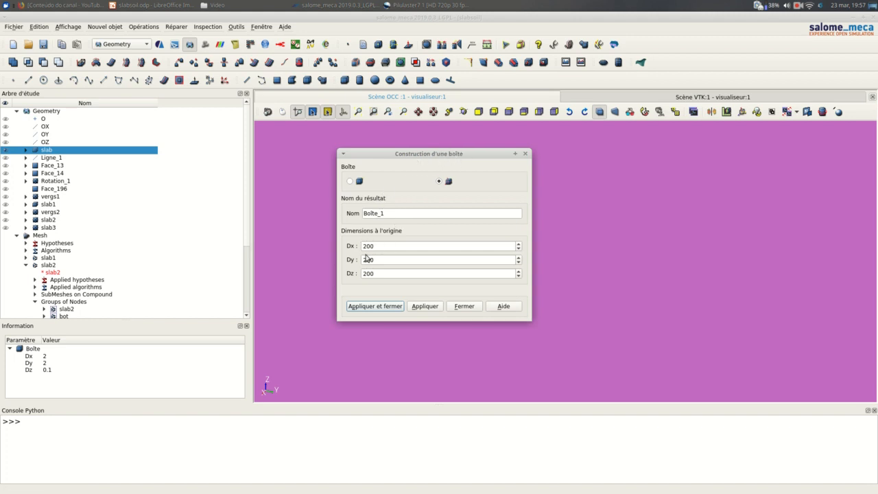
click(463, 306)
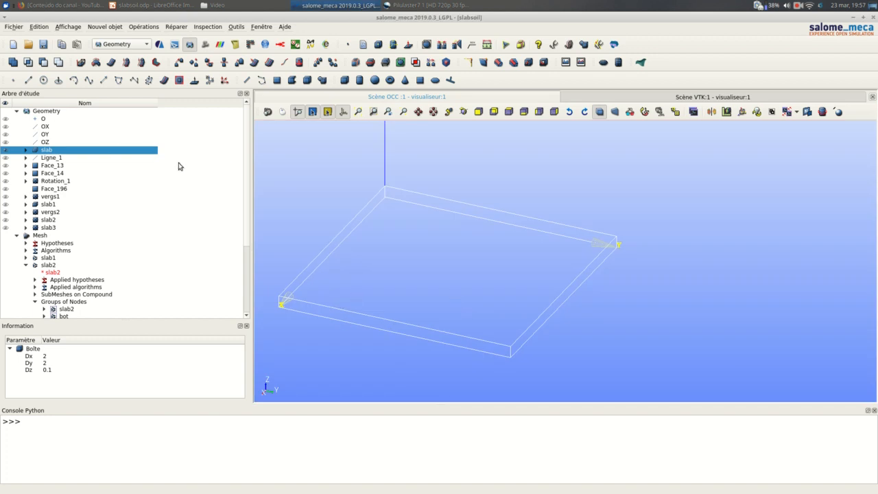
right_click(97, 150)
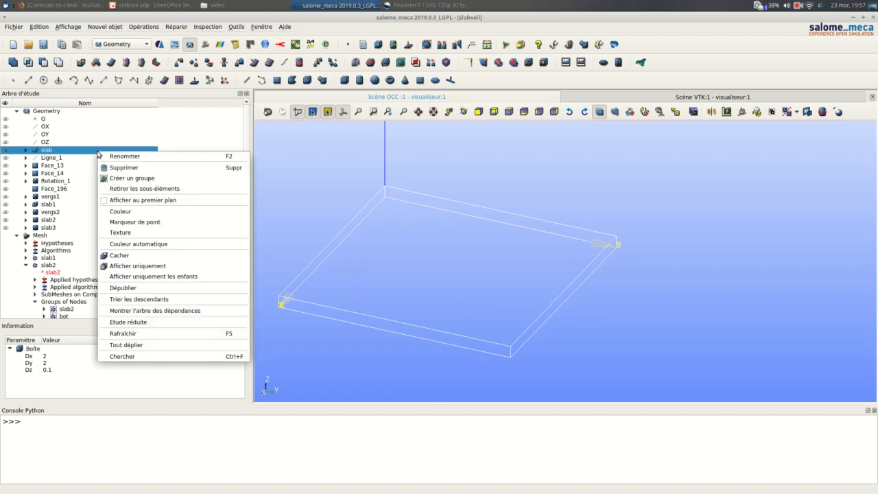
click(263, 183)
right_click(263, 184)
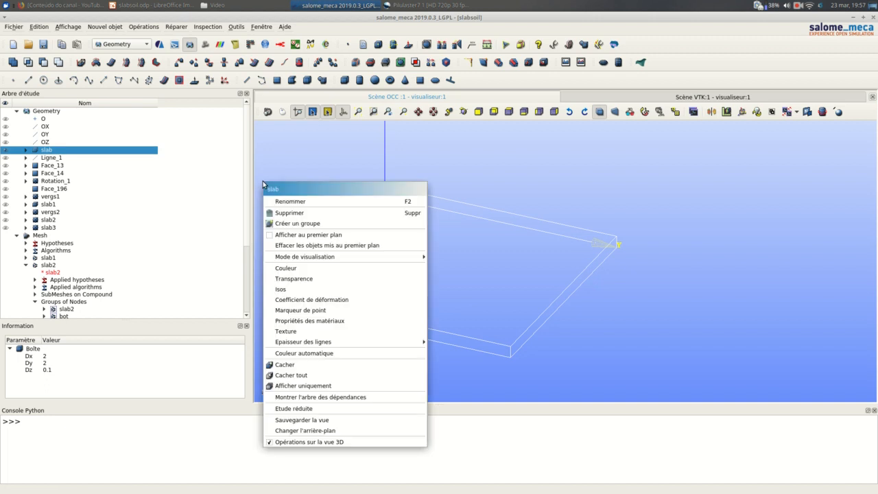
mouse_move(346, 258)
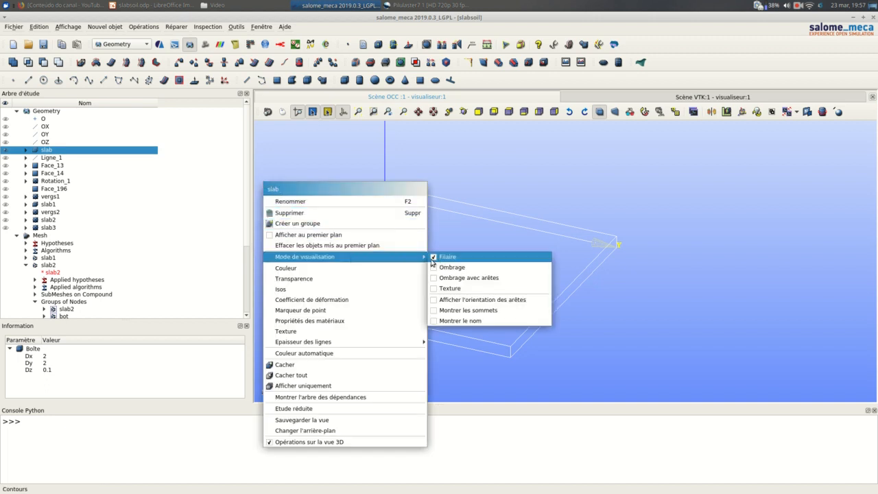
click(500, 188)
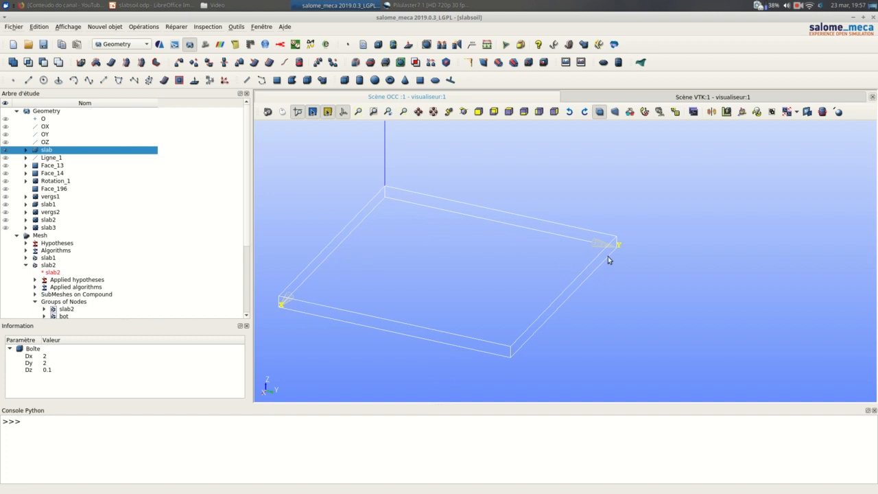
Display Ligne_1 and the vergs1 bars together with the slab, checking the line's placement from several standard and rotated views.
click(26, 158)
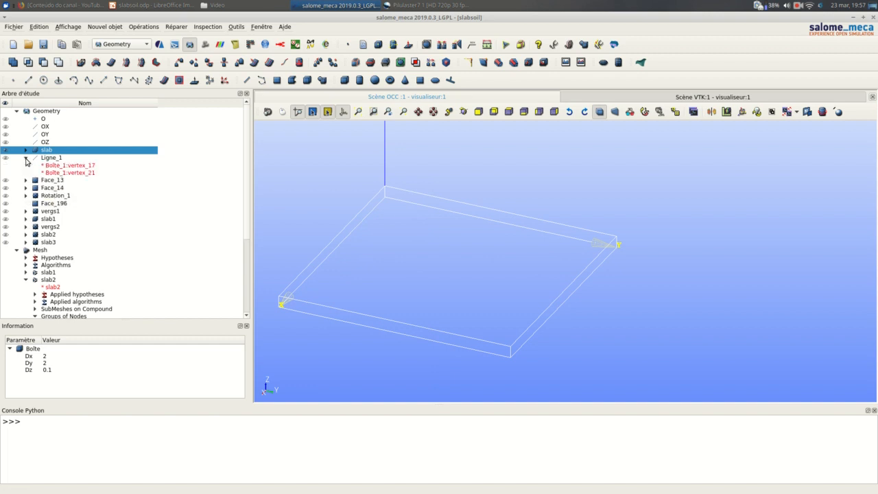
click(6, 158)
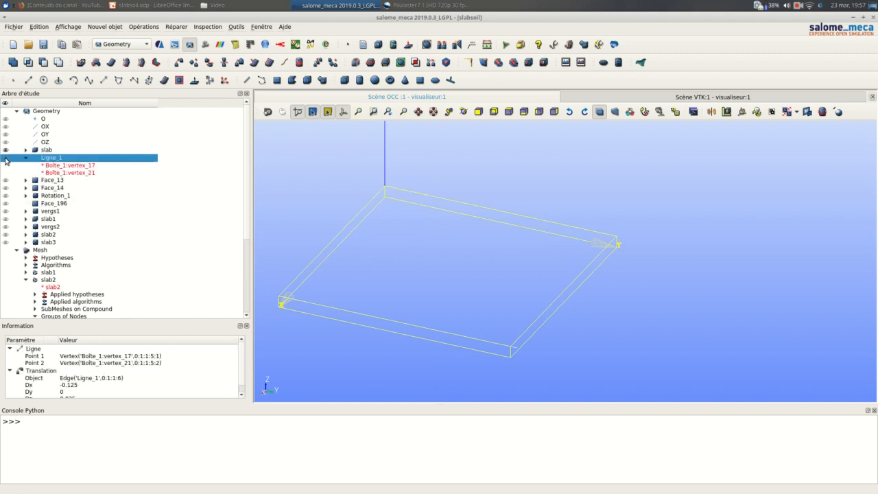
ctrl+right_drag(395, 295, 537, 281)
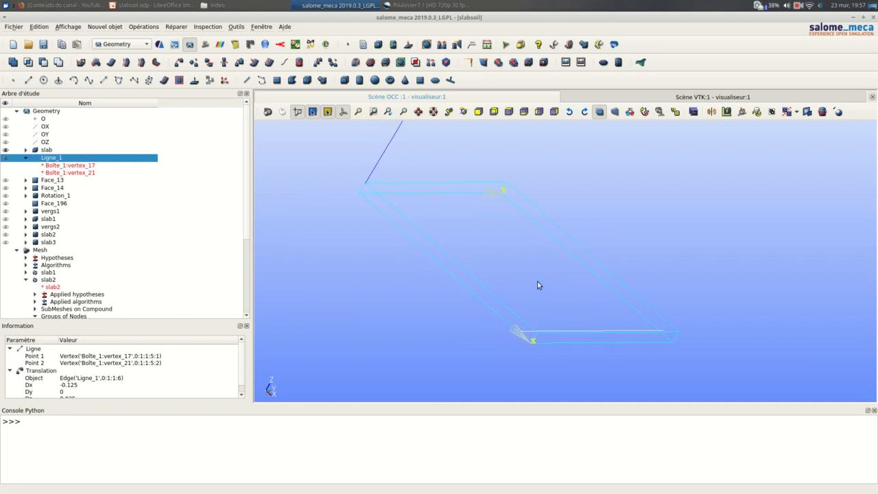
click(509, 112)
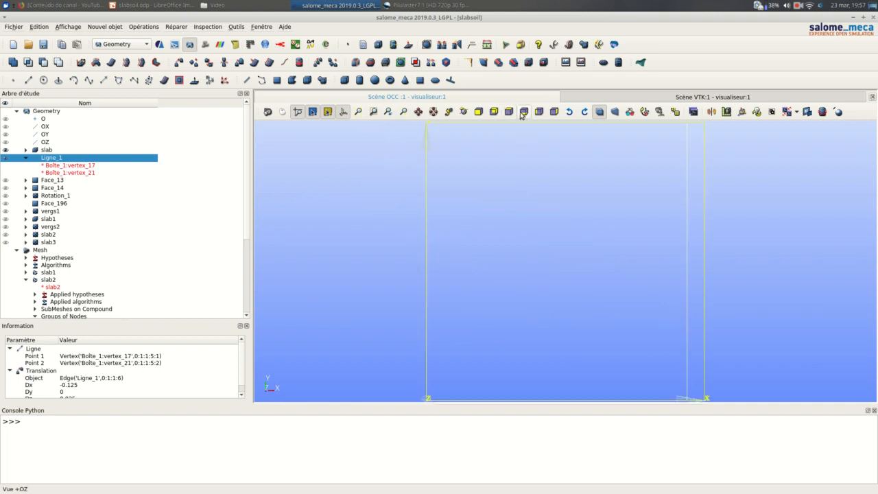
click(524, 113)
click(539, 112)
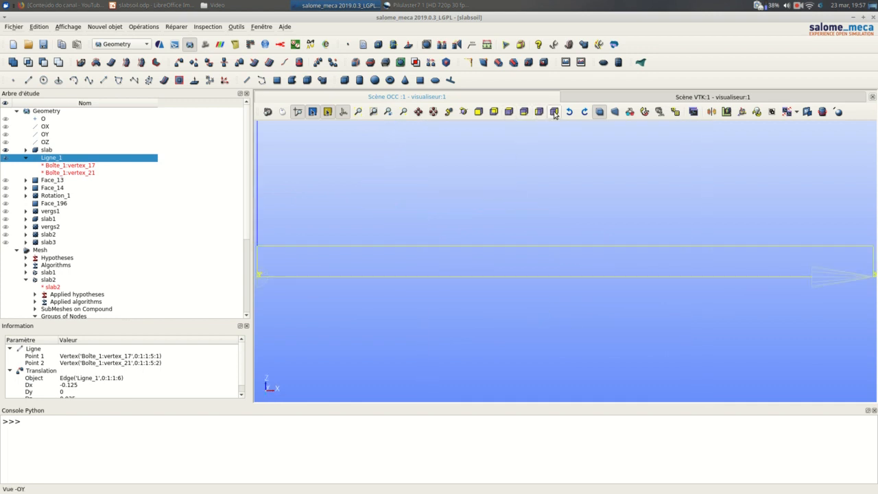
mouse_move(564, 180)
ctrl+right_down()
mouse_move(555, 196)
mouse_move(541, 194)
mouse_move(561, 197)
ctrl+right_up()
scroll(503, 240, down, 2)
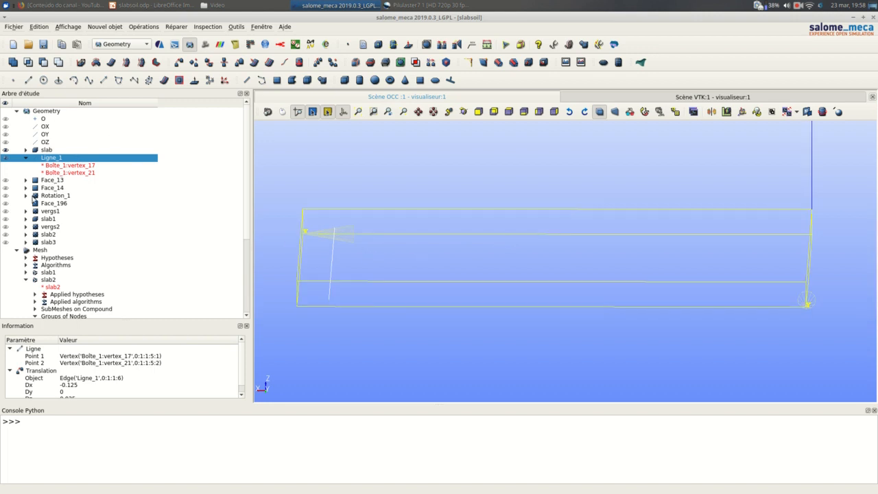
click(6, 213)
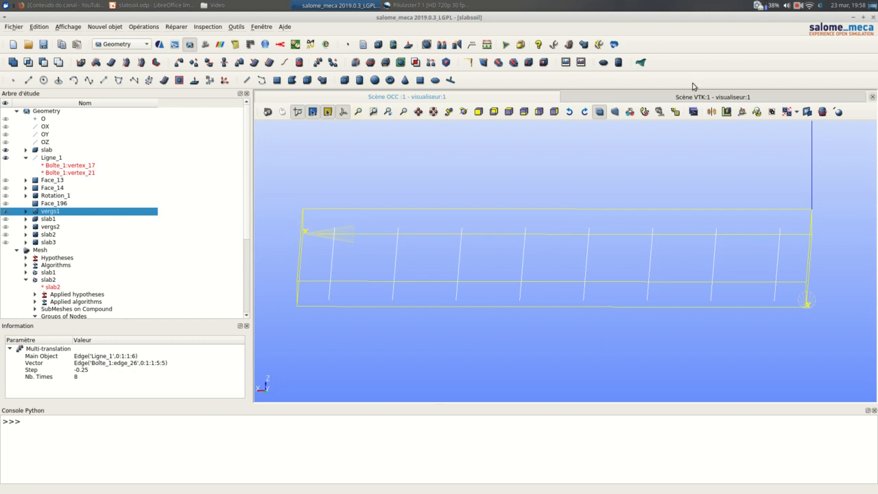
Switch to the Mesh module, collapse slab2, expand slab1 and open the slab1 mesh for editing.
click(205, 44)
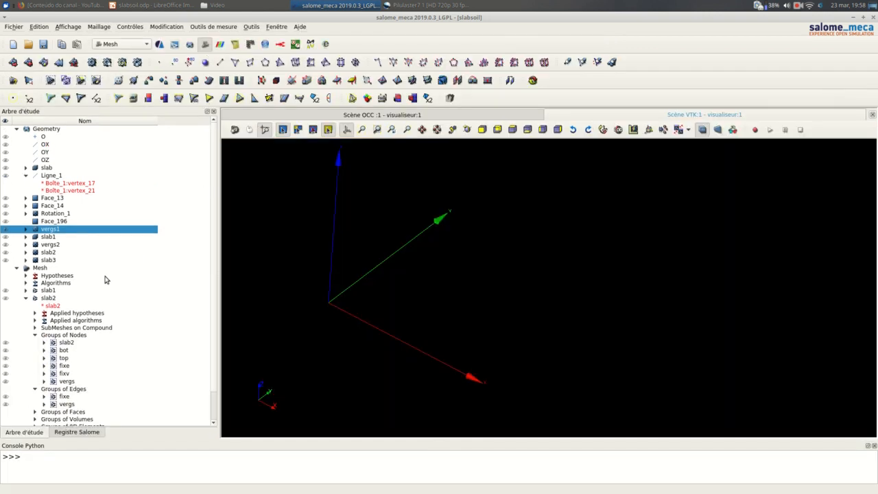
click(26, 299)
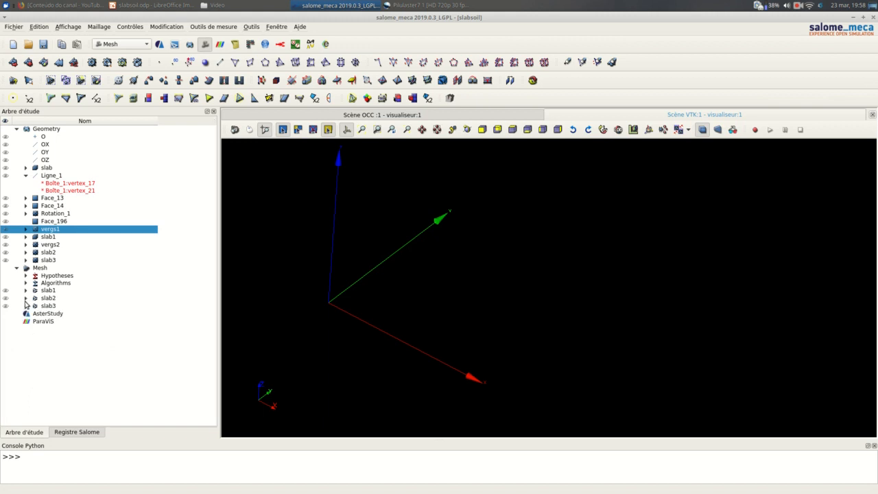
click(26, 292)
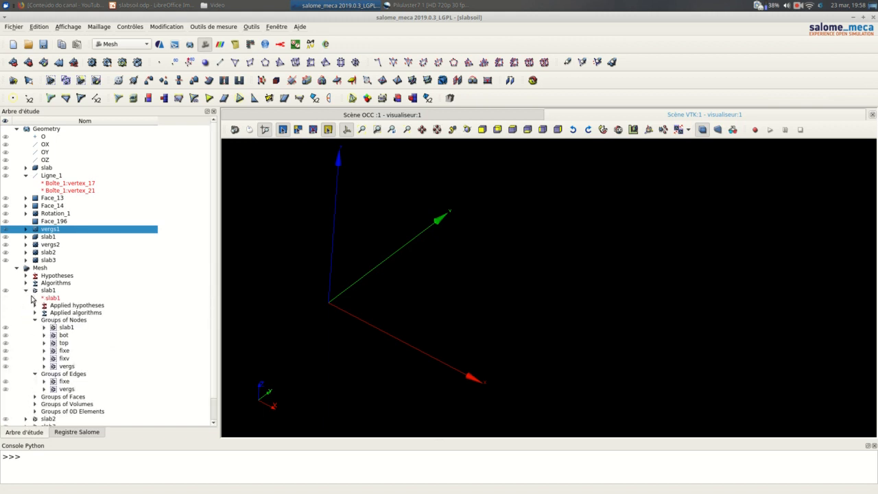
right_click(42, 290)
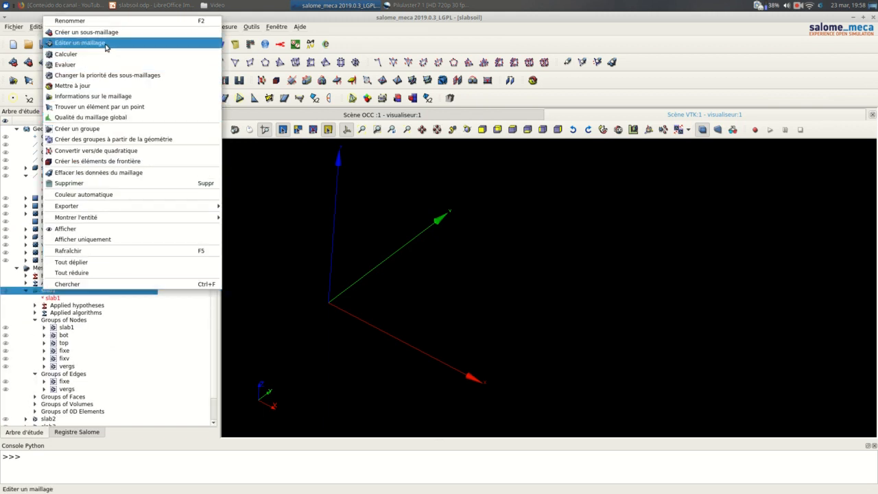
click(79, 43)
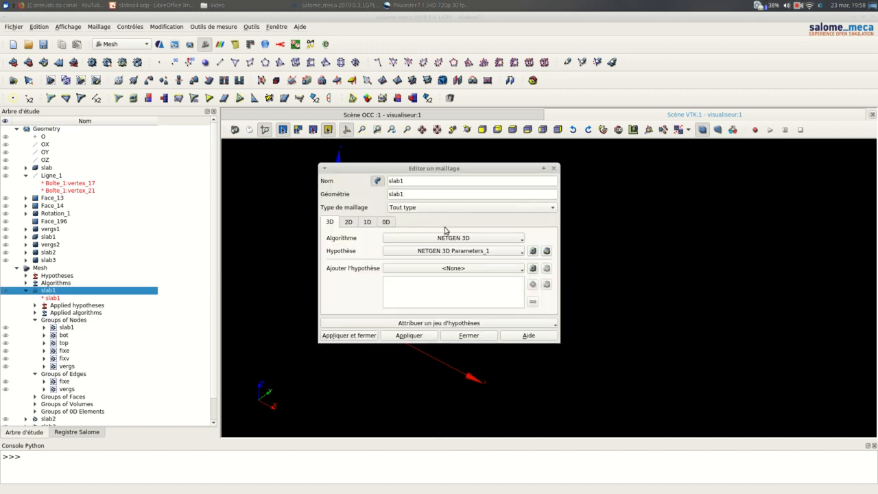
Examine the slab1 mesh's 1D, 2D and 3D algorithms and hypotheses, including the local length and NETGEN 3D parameters, without changing them.
click(370, 223)
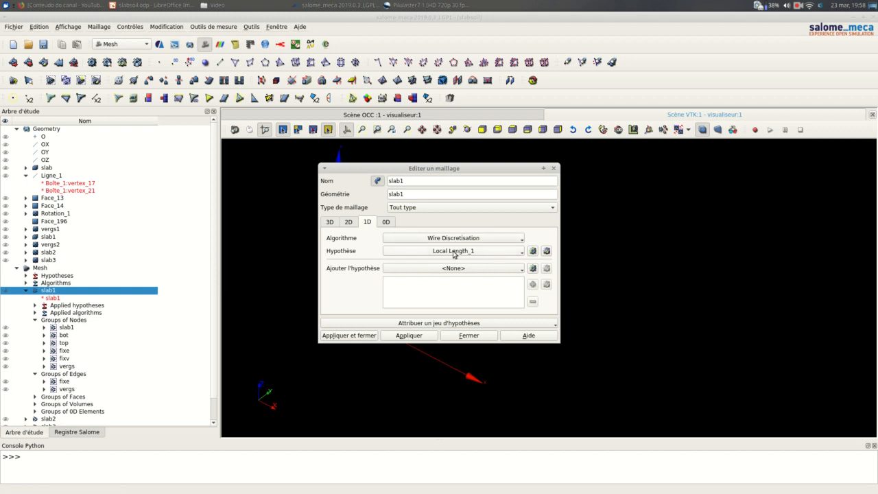
click(547, 251)
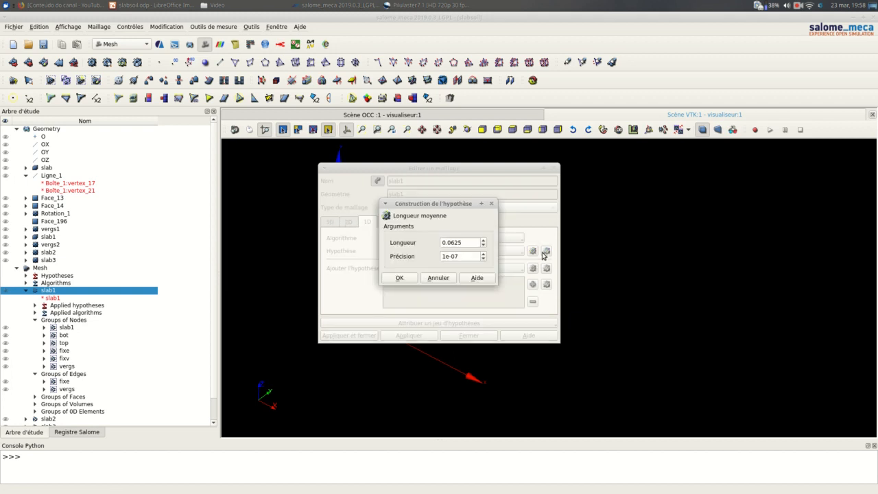
click(491, 204)
click(350, 223)
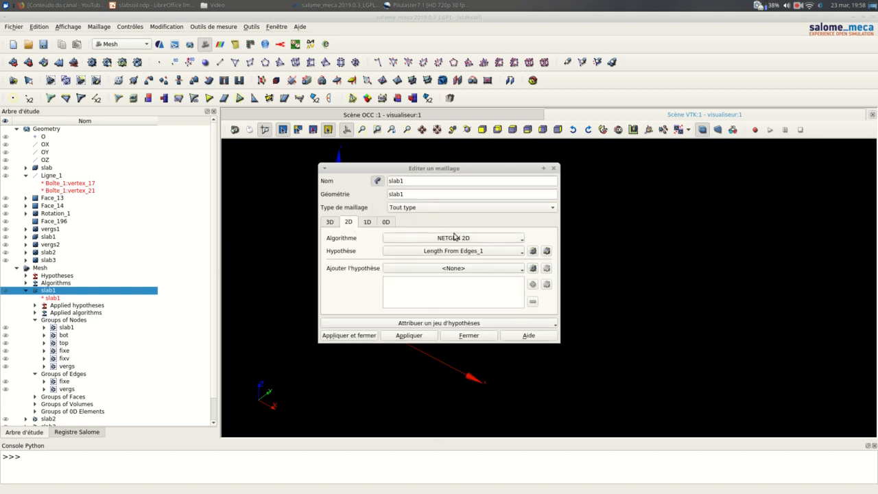
click(332, 223)
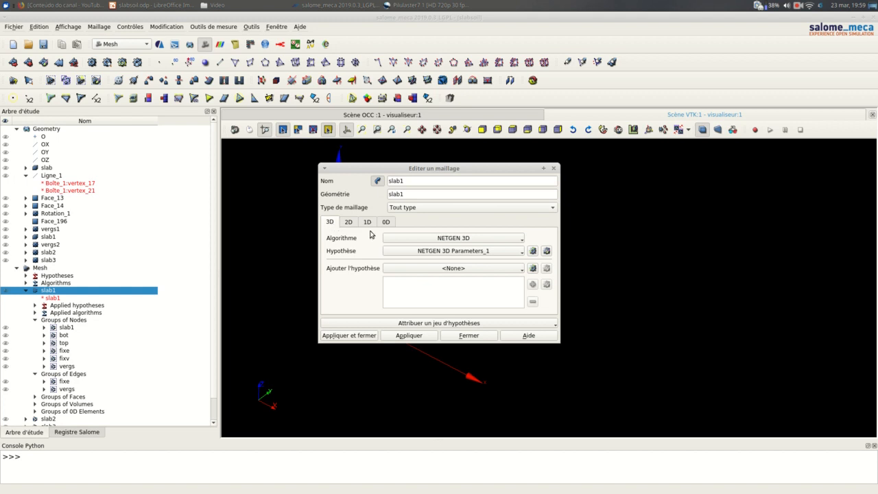
click(547, 251)
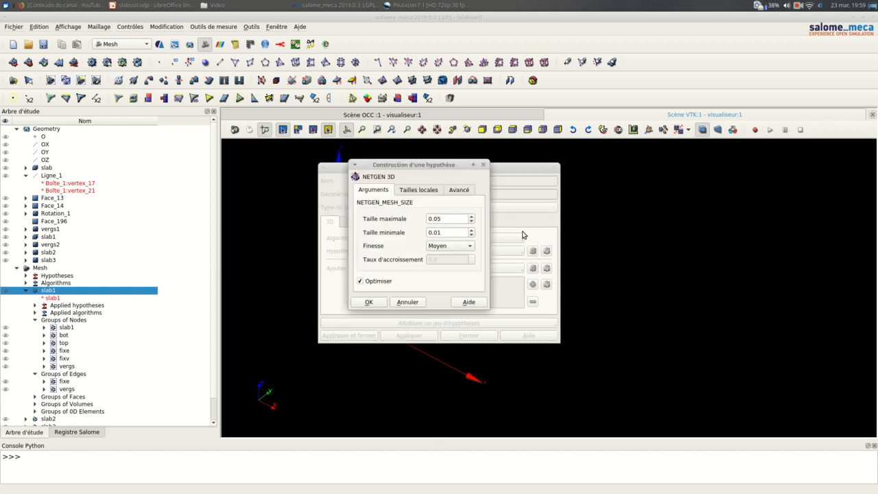
click(484, 165)
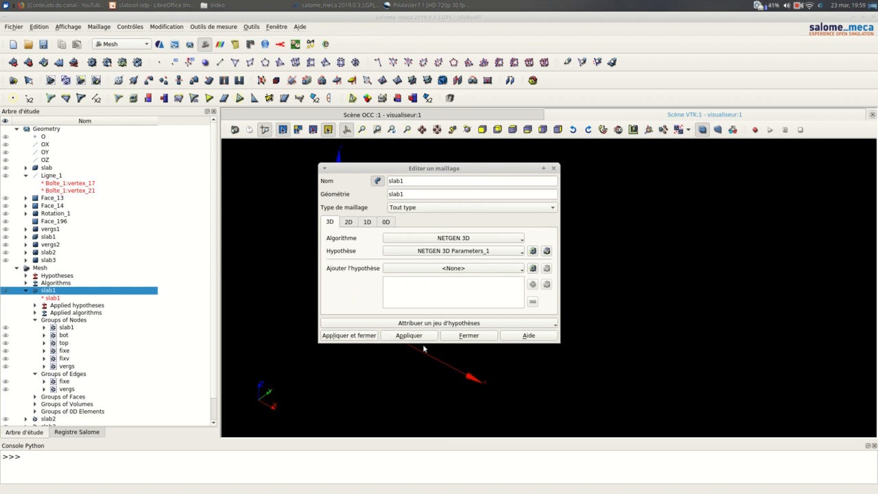
click(460, 336)
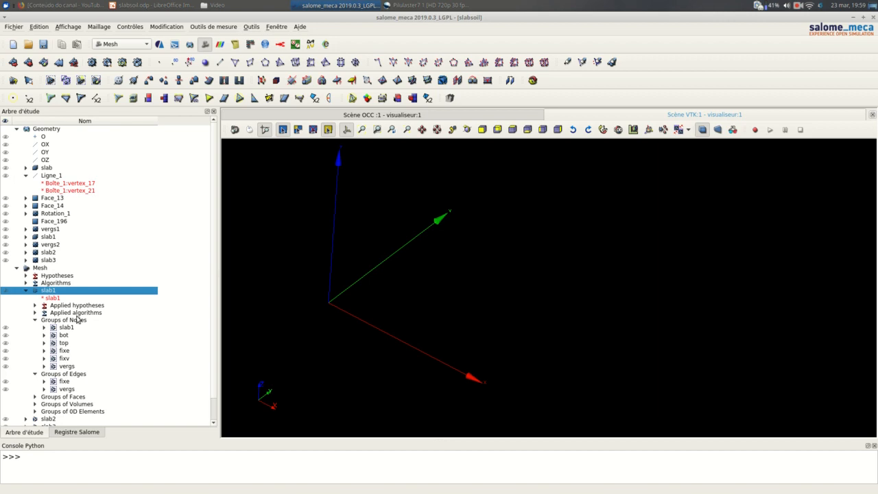
Display the slab1 mesh in the VTK scene, inspect its side faces up close and hide the axes trihedron.
click(5, 291)
scroll(516, 329, up, 1)
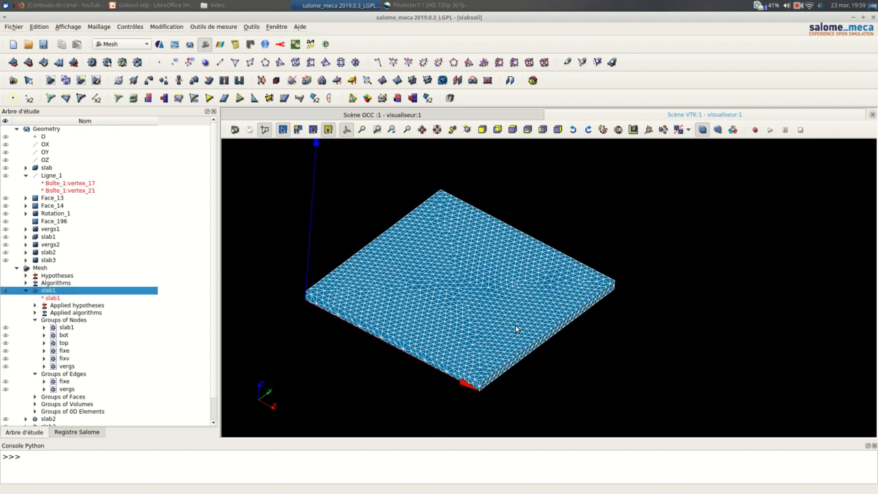
ctrl+right_drag(451, 328, 454, 295)
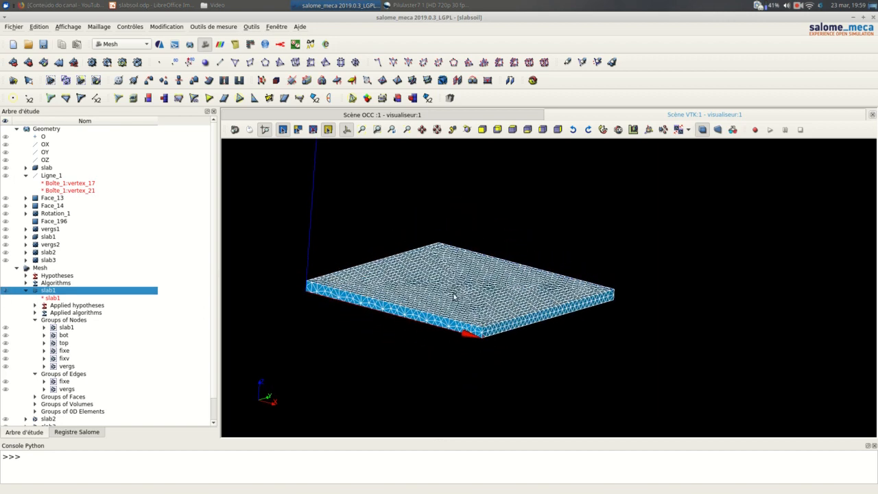
scroll(454, 297, up, 7)
ctrl+middle_drag(453, 297, 555, 309)
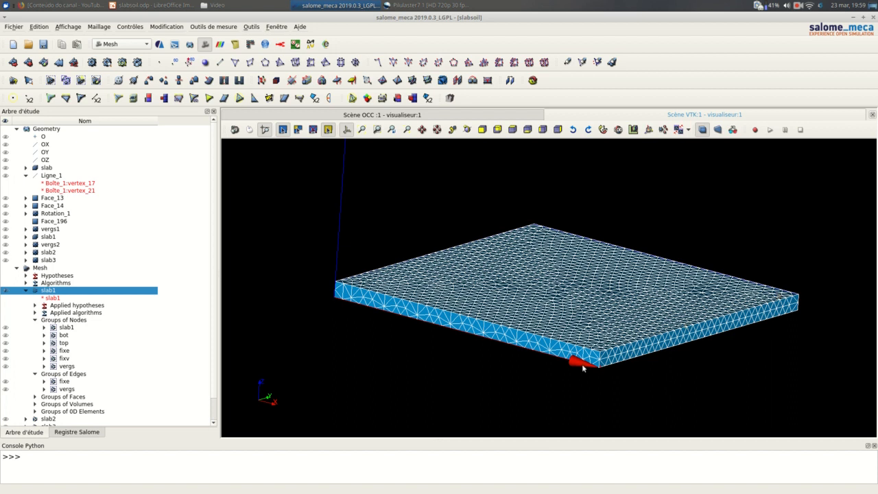
click(348, 131)
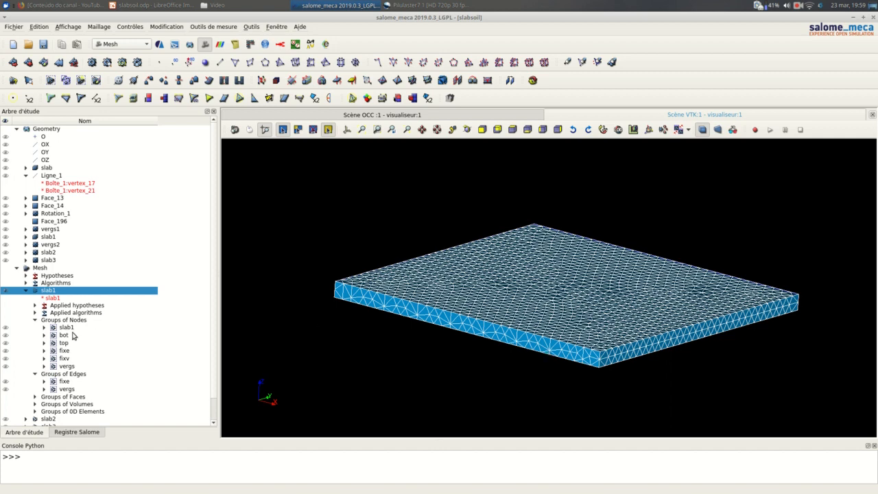
Hide the slab1 mesh and display its slab1 node group together with the vergs edge group.
click(7, 290)
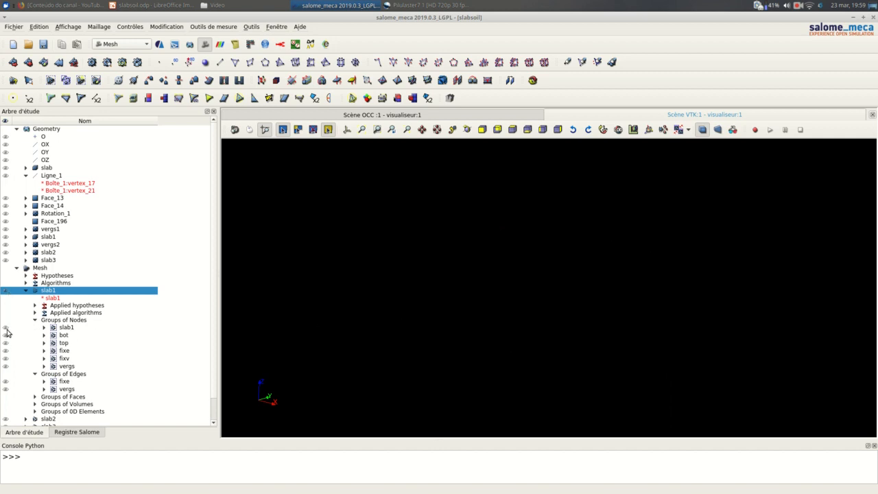
click(6, 328)
scroll(79, 321, down, 1)
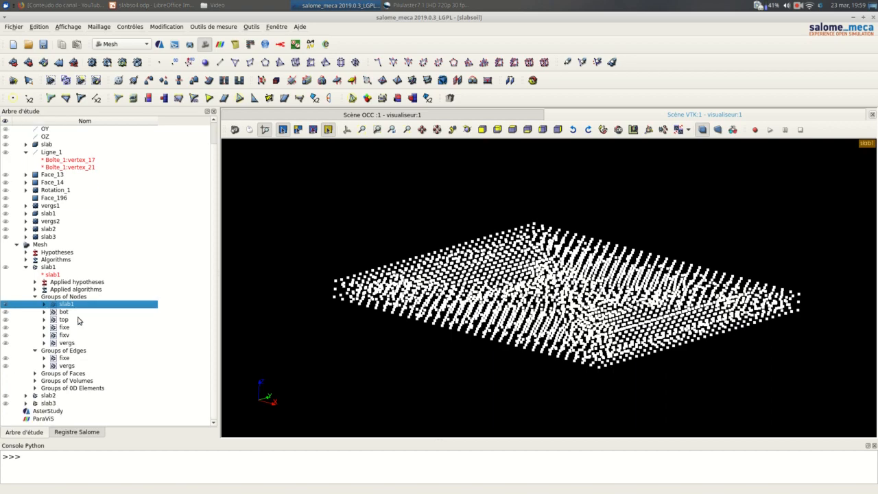
click(6, 367)
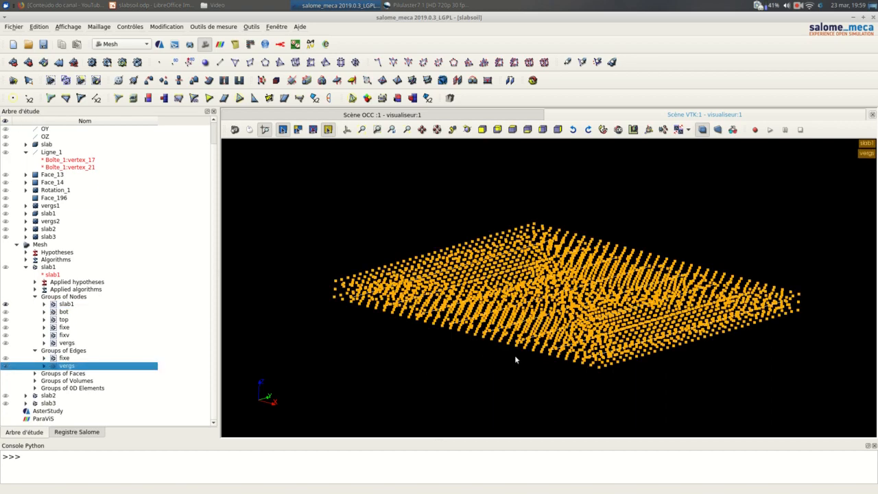
scroll(516, 360, up, 6)
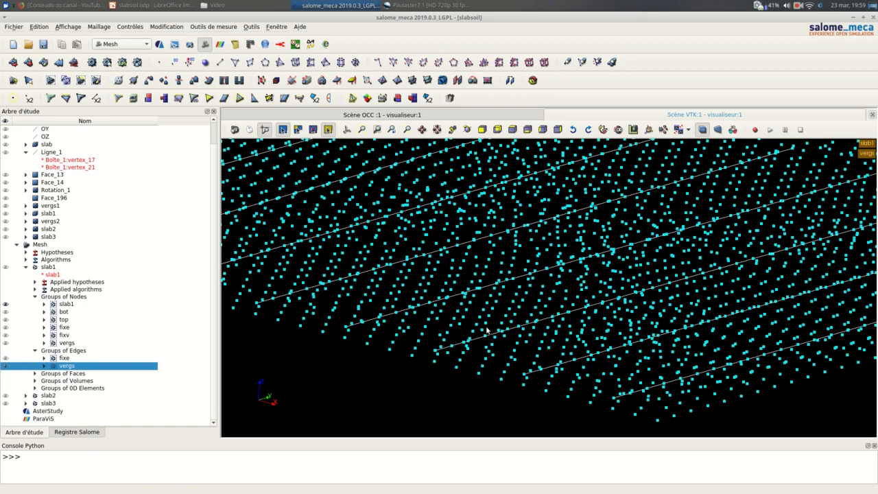
Open the element information for the slab1 mesh and move its window clear of the enlarged vergs edge.
scroll(487, 331, up, 4)
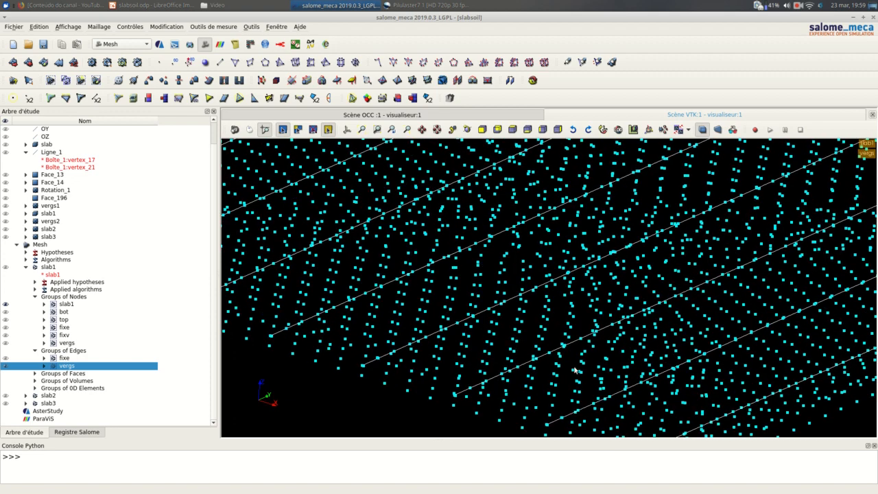
scroll(574, 370, up, 5)
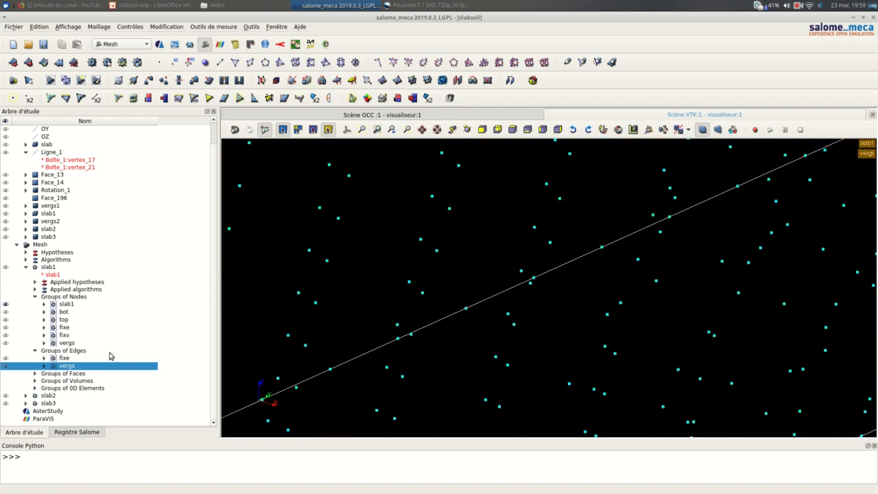
right_click(59, 269)
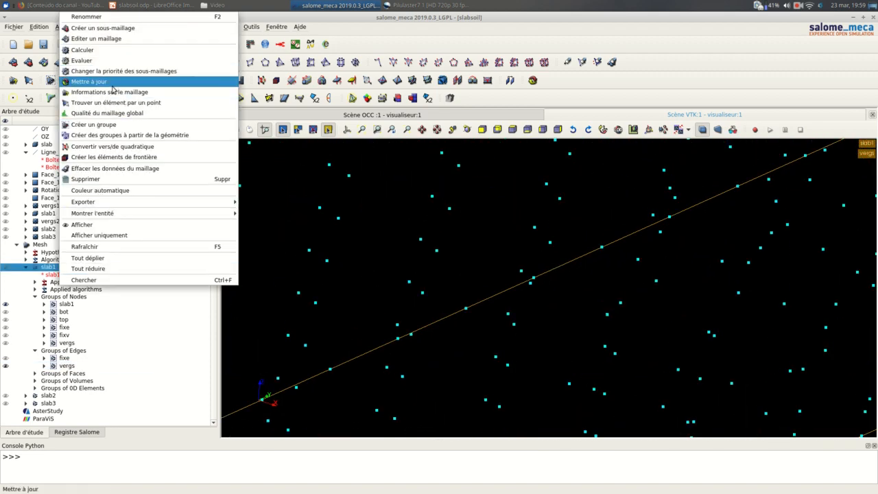
click(113, 91)
click(416, 81)
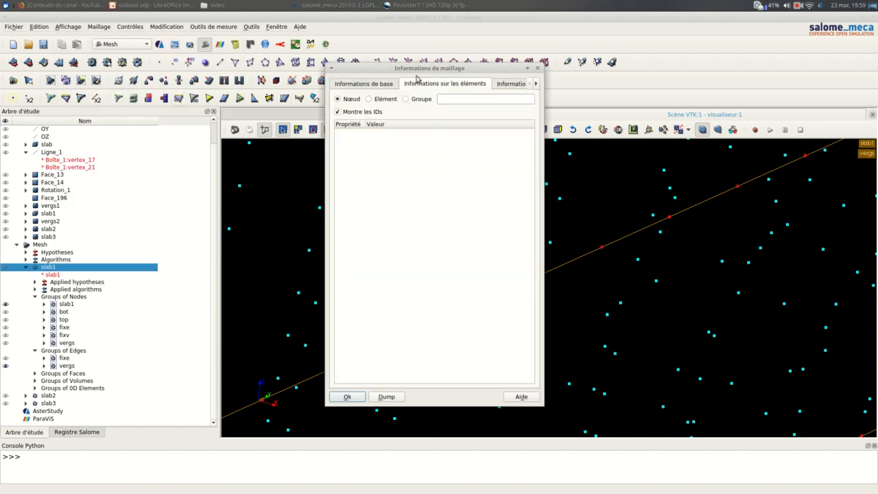
drag(418, 69, 124, 63)
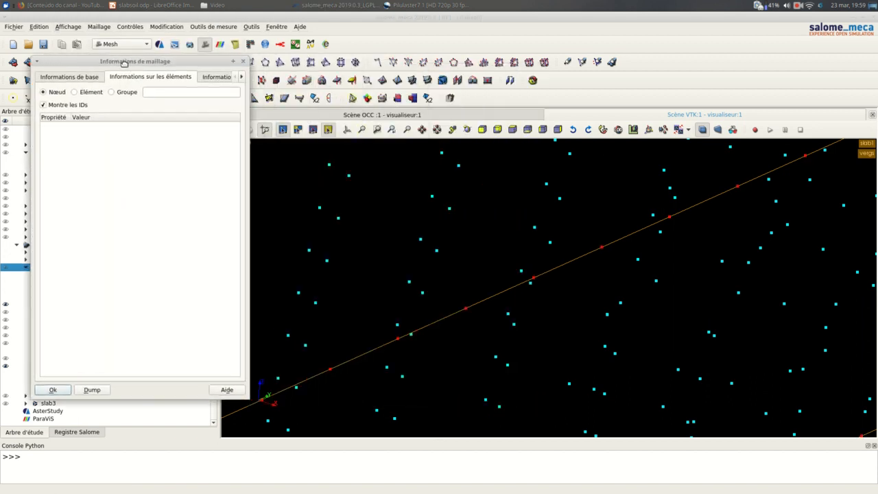
Inspect the coordinates, connectivity and groups of a node on the vergs edge and of a neighbouring slab1 node.
click(534, 280)
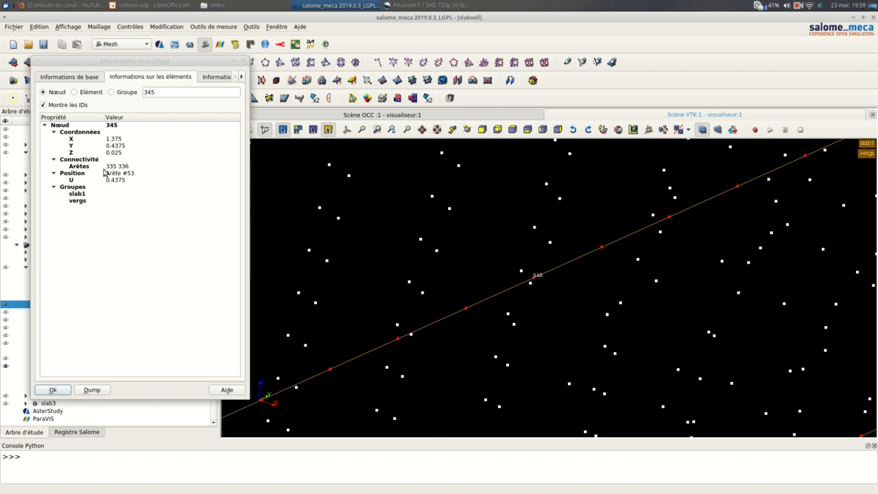
click(523, 276)
click(521, 271)
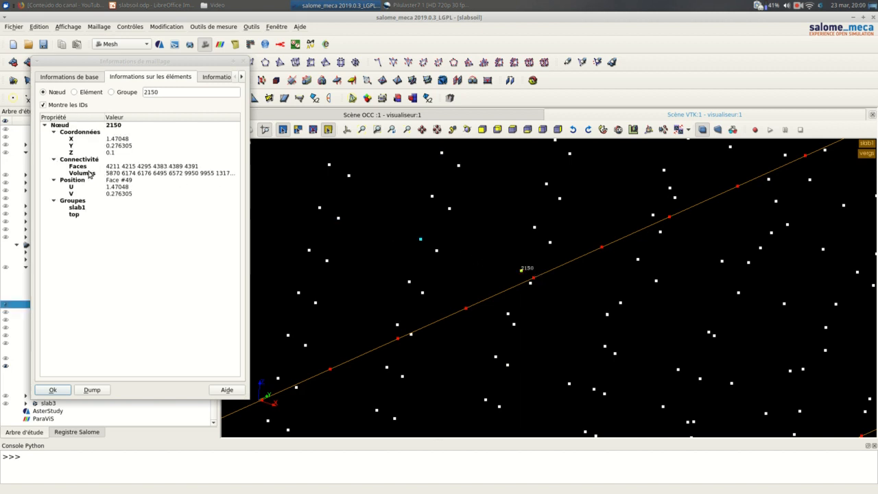
click(539, 303)
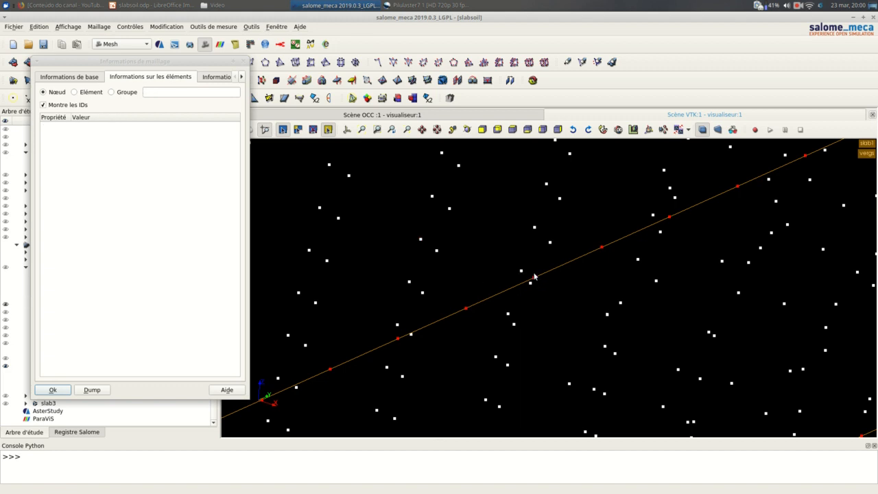
Compare the data of a vergs edge node and its closest slab1 node by selecting both, then close the mesh information.
ctrl+right_drag(528, 281, 534, 287)
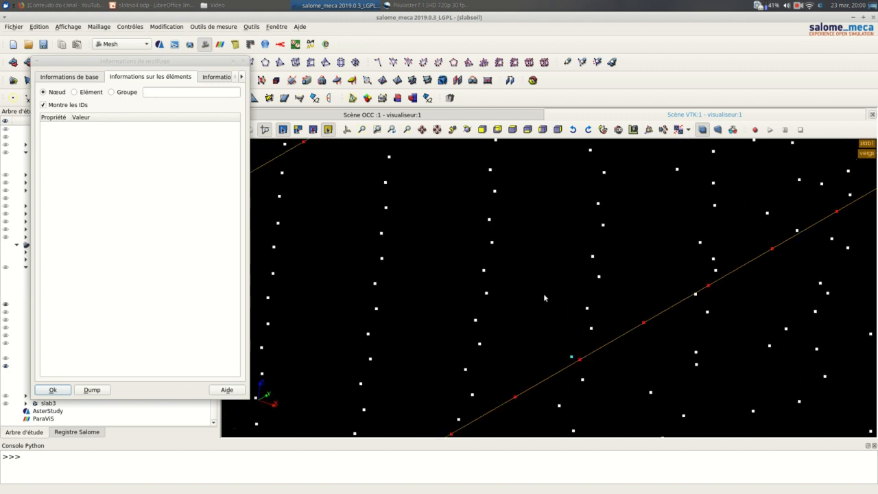
ctrl+middle_drag(609, 343, 493, 246)
scroll(467, 269, up, 4)
scroll(467, 269, up, 3)
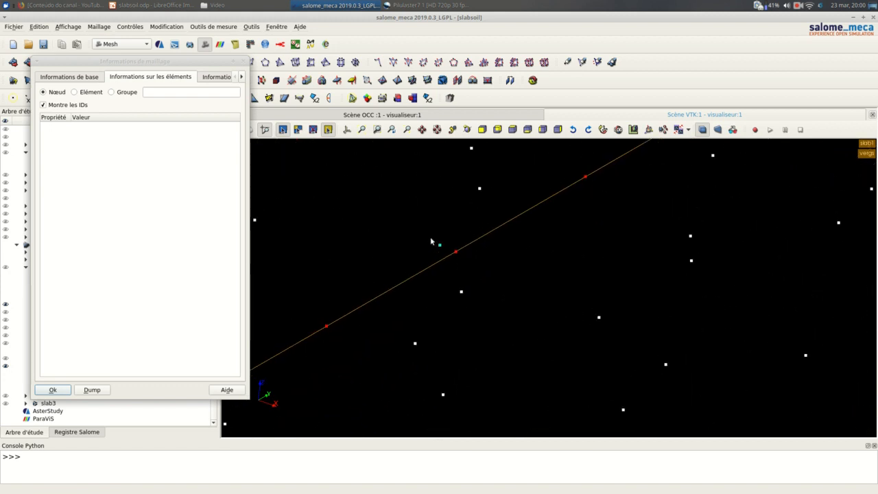
drag(430, 240, 474, 269)
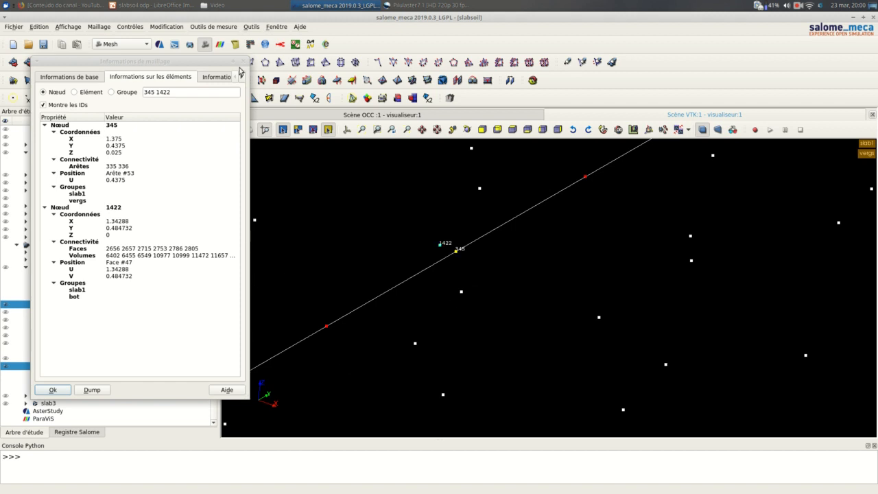
click(50, 390)
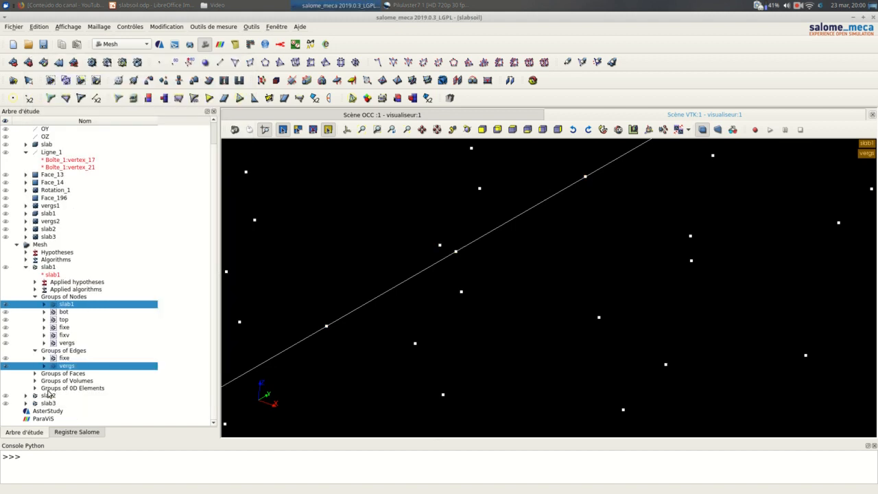
Fit the whole mesh with the axes trihedron shown, and hide the slab1 node group and the vergs edge group.
click(362, 130)
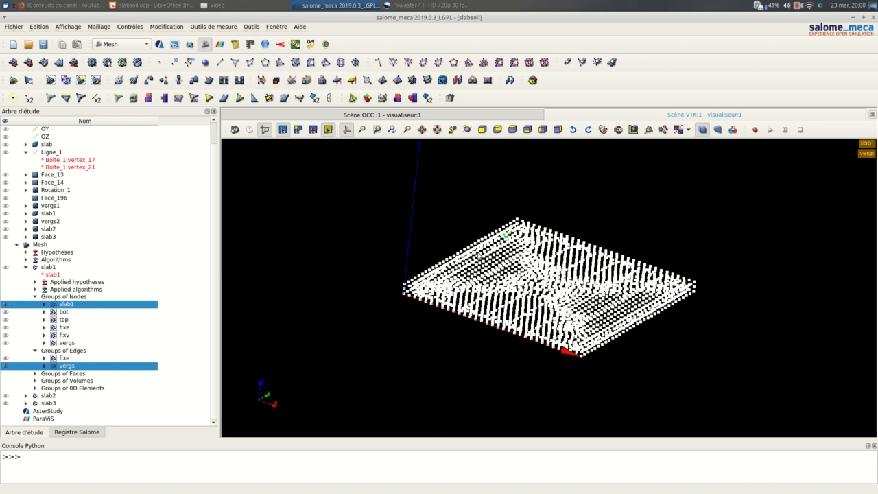
click(7, 305)
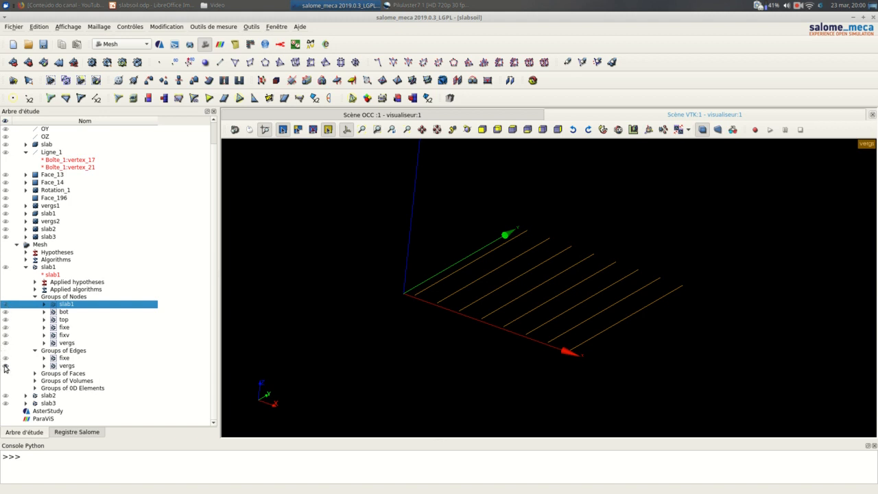
click(6, 367)
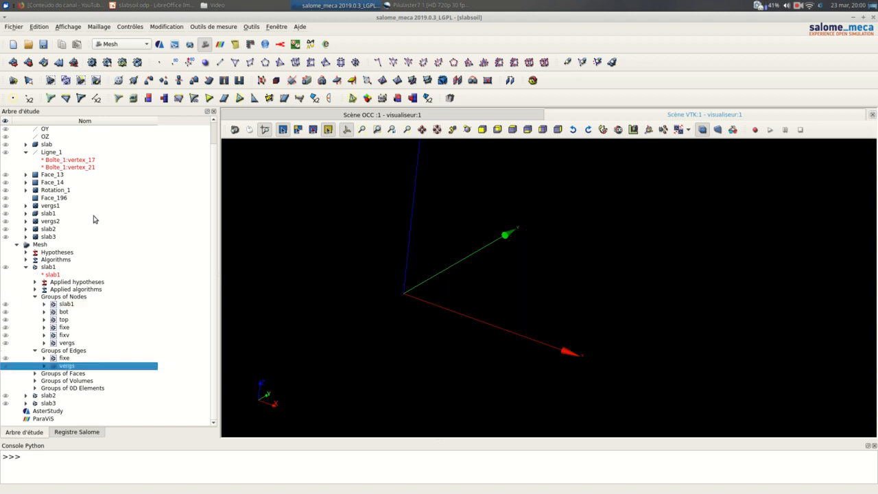
Switch to the Geometry module and hide vergs1 and Ligne_1, leaving the slab box displayed.
click(190, 45)
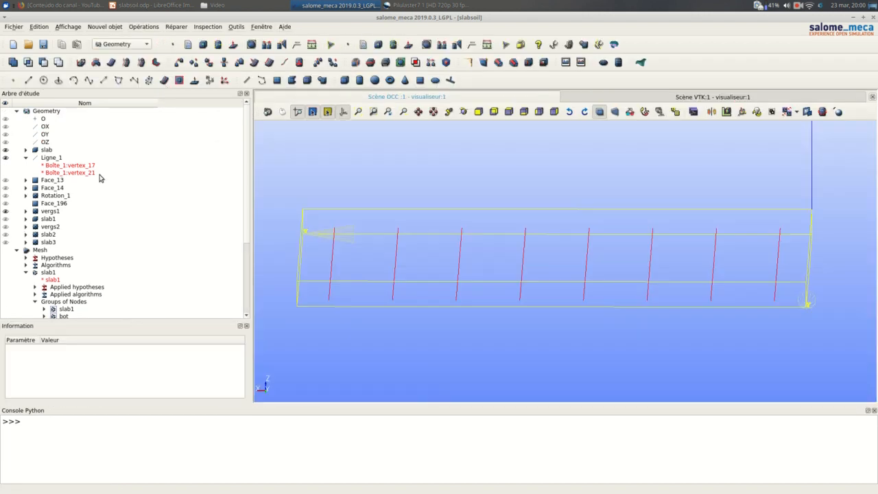
click(7, 211)
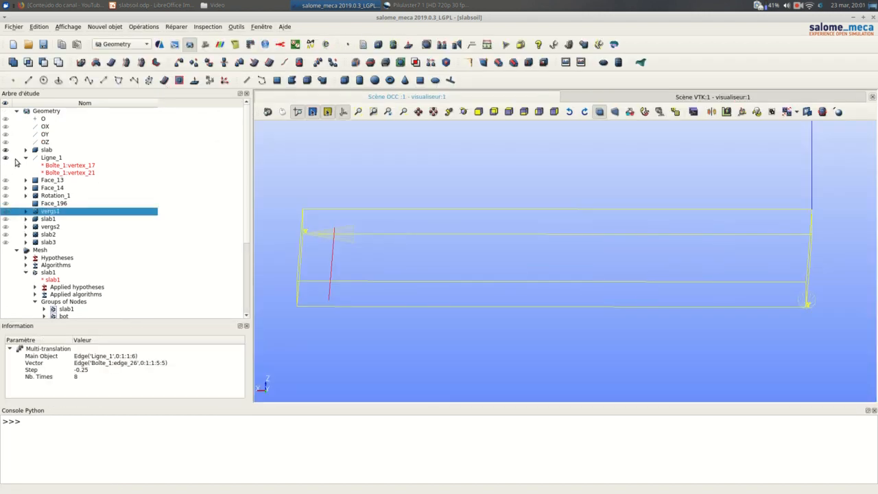
click(6, 158)
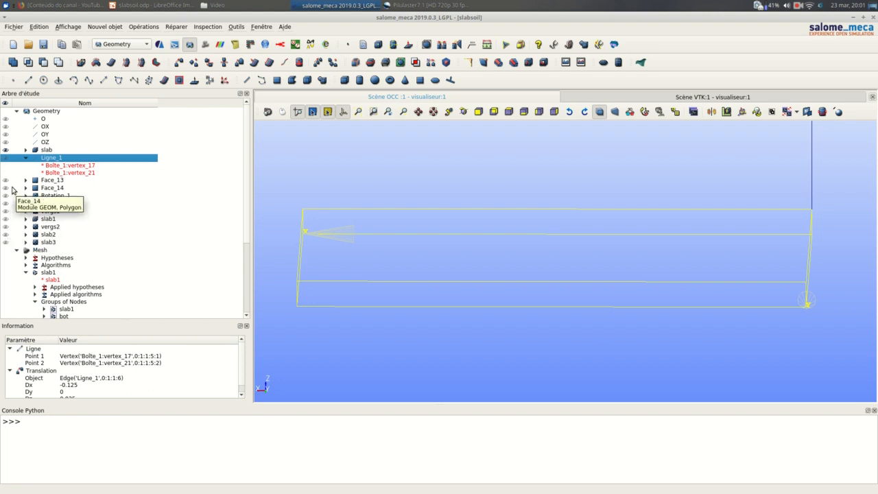
Display Face_14 and the vergs2 faces over the slab, checking the parameters of Face_196.
click(5, 189)
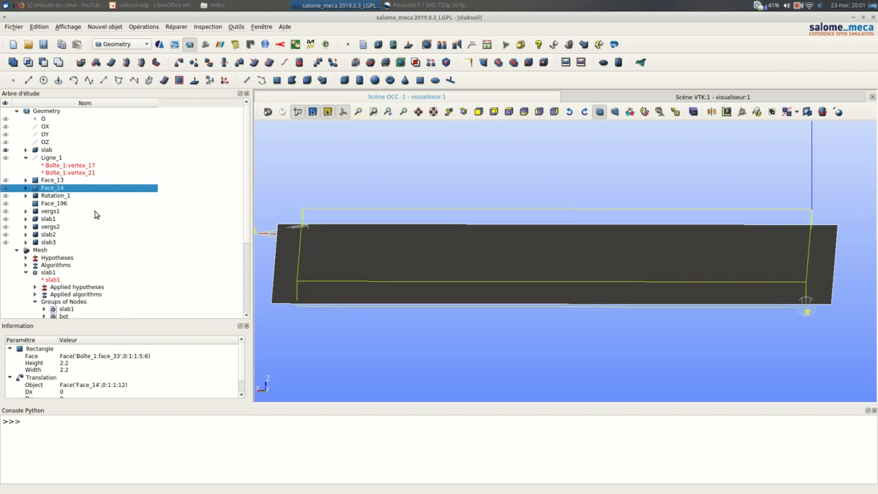
click(7, 205)
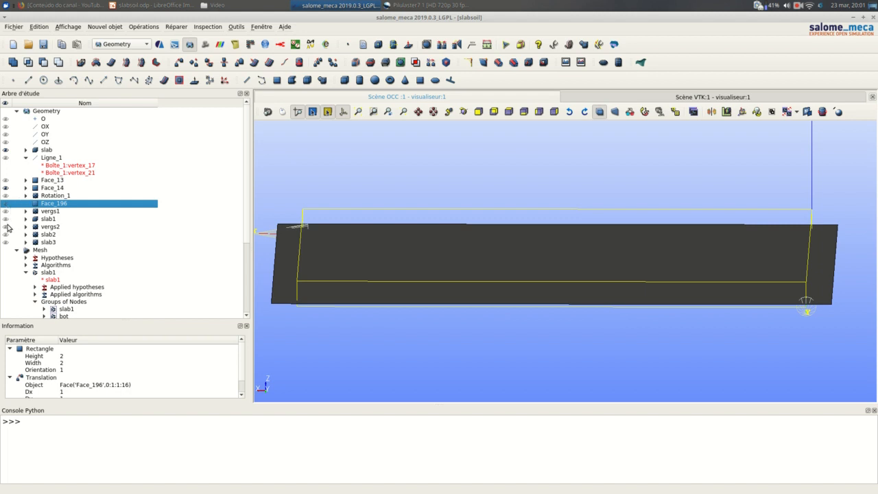
click(7, 227)
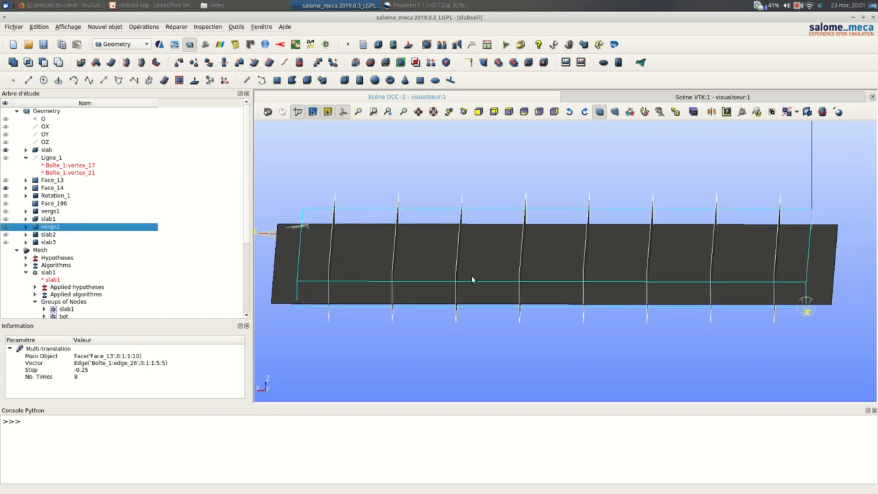
Examine how Face_14 and the vergs2 faces cut through the slab, and check the parameters of Face_13.
ctrl+right_drag(472, 280, 411, 278)
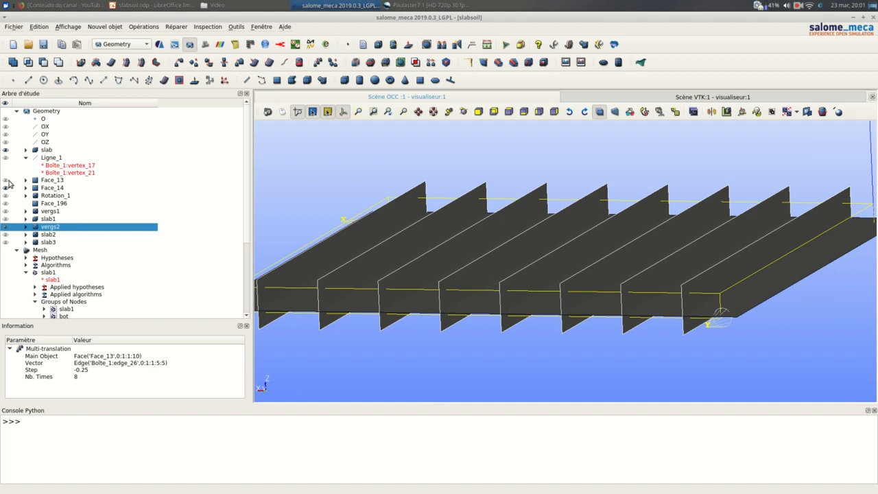
click(8, 181)
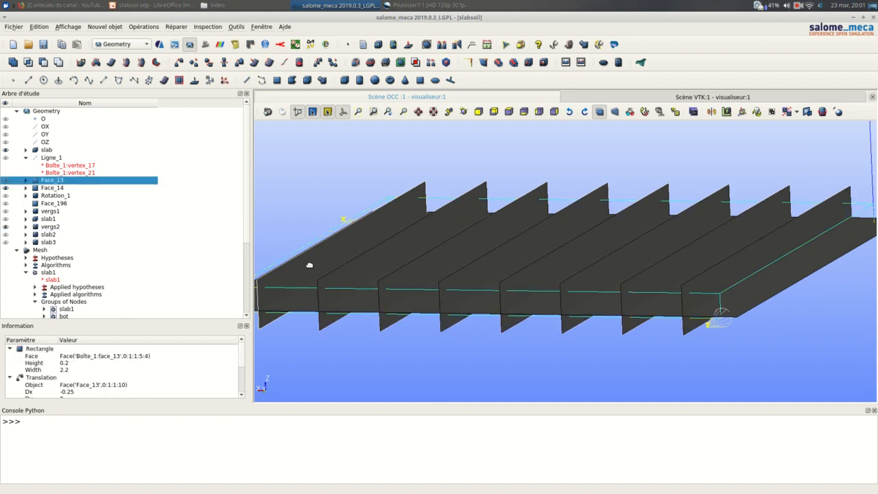
ctrl+middle_drag(309, 265, 363, 269)
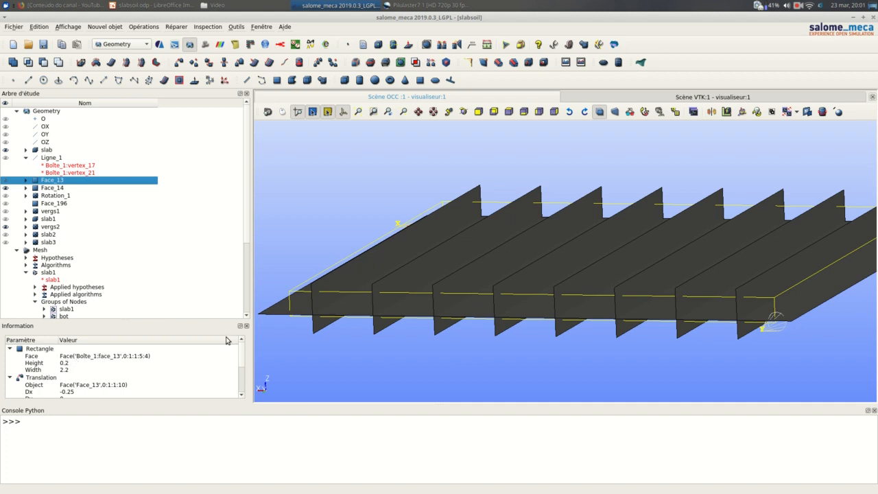
scroll(443, 310, down, 5)
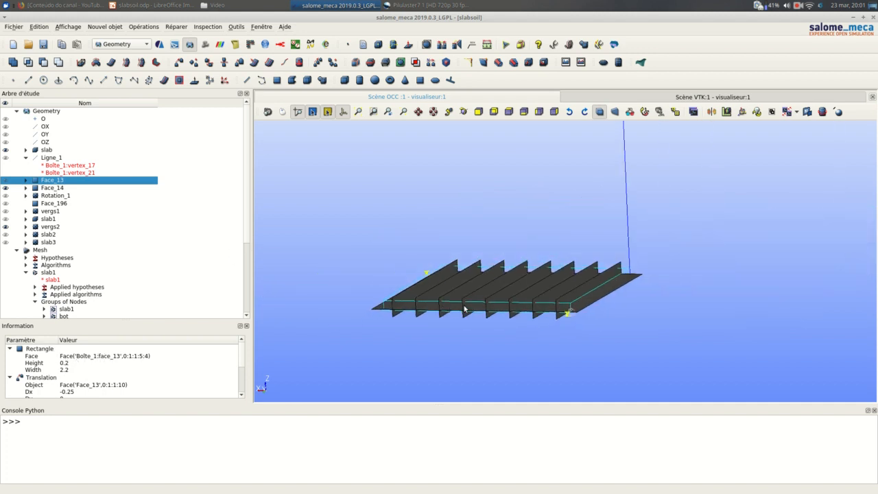
scroll(464, 308, up, 4)
scroll(336, 309, up, 3)
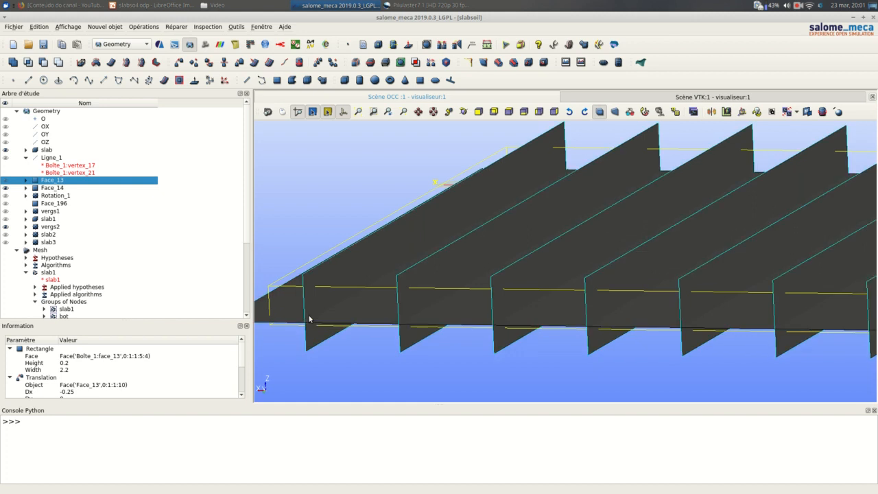
scroll(367, 292, down, 5)
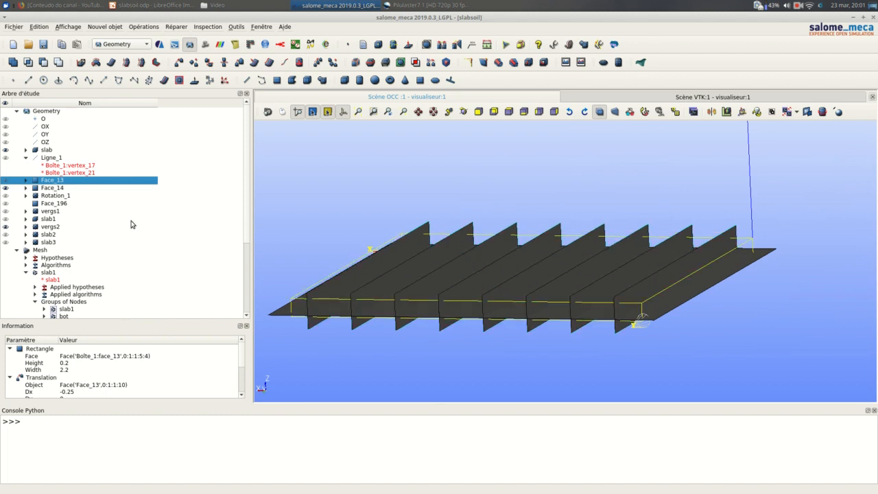
Hide Face_14 and vergs2, display slab2 and read its partition's source and tool objects in full.
click(6, 188)
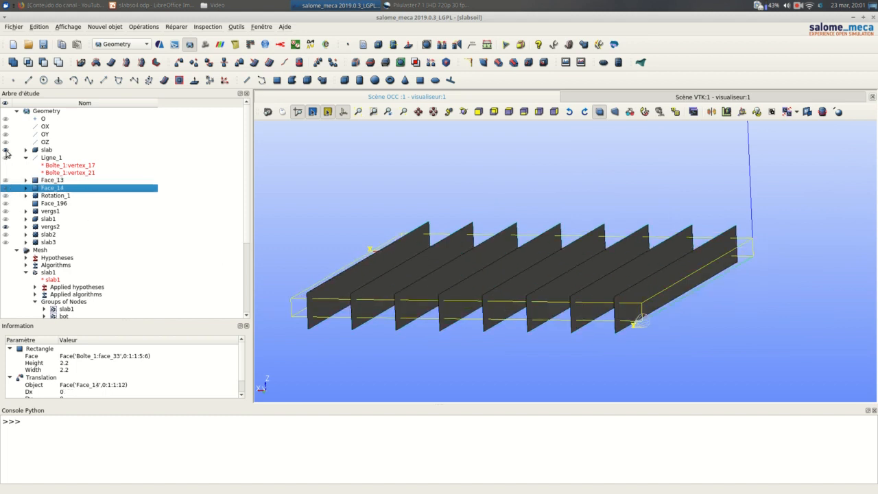
click(7, 227)
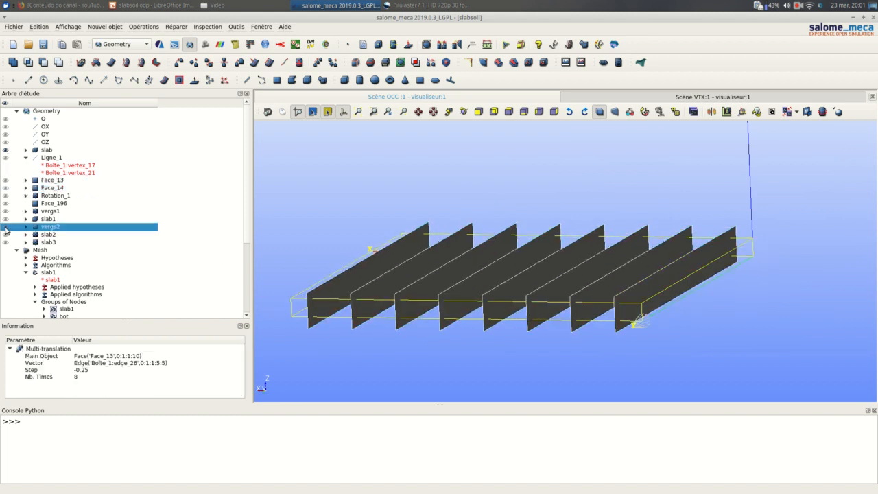
click(6, 234)
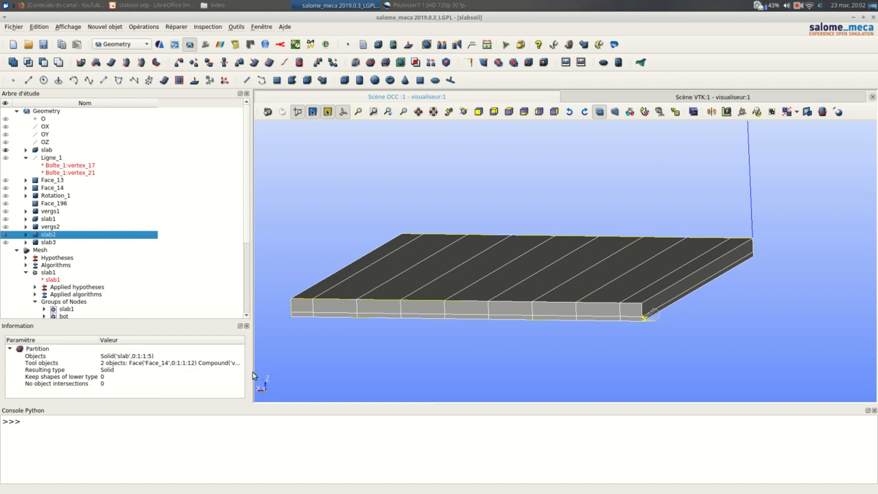
drag(252, 372, 294, 376)
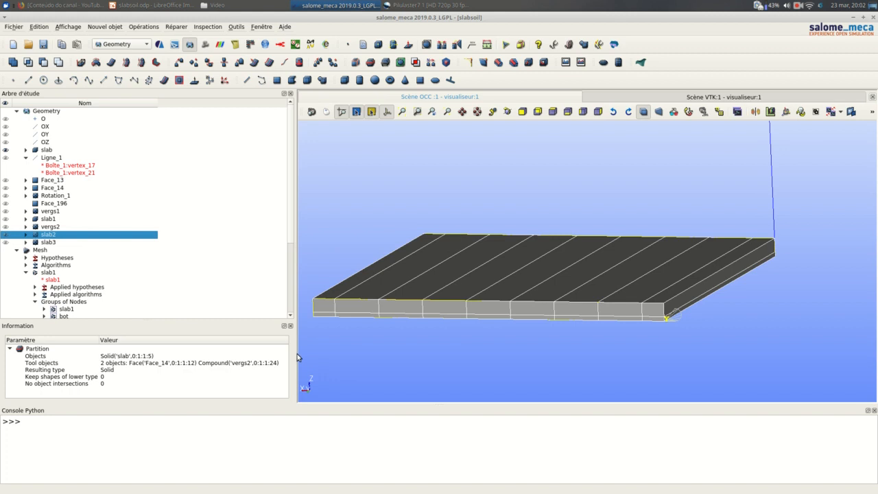
drag(296, 354, 239, 356)
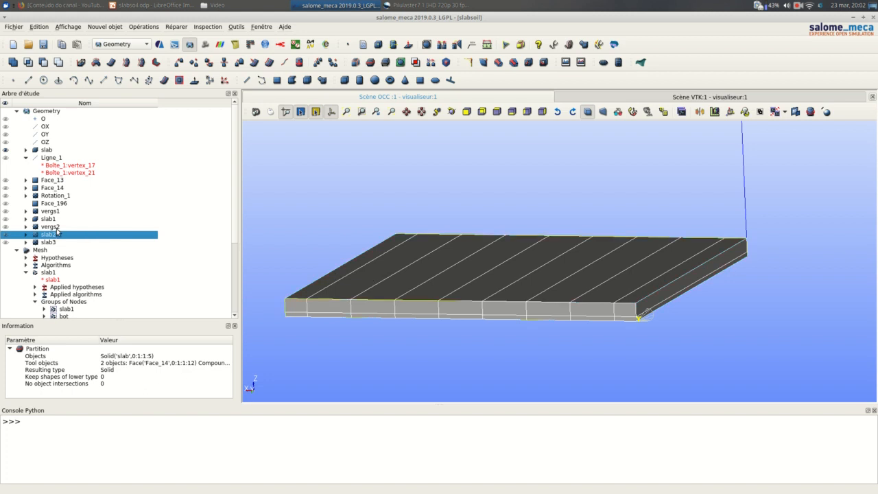
click(371, 62)
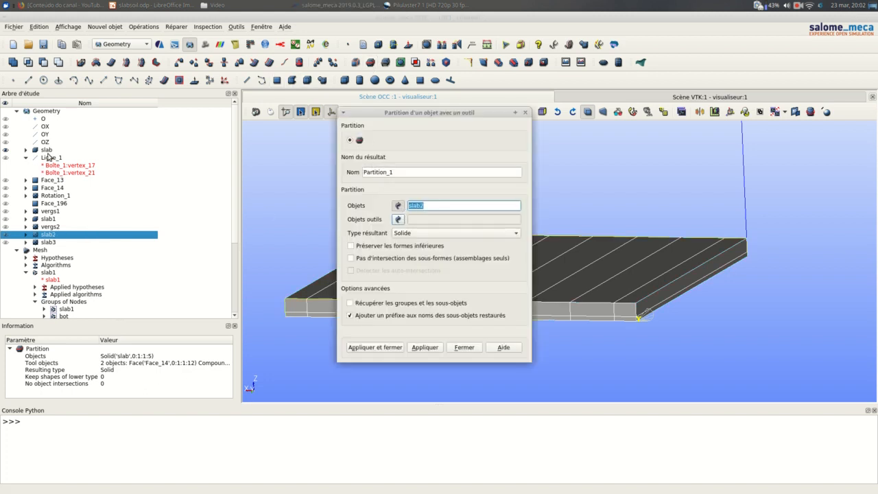
click(48, 150)
click(398, 219)
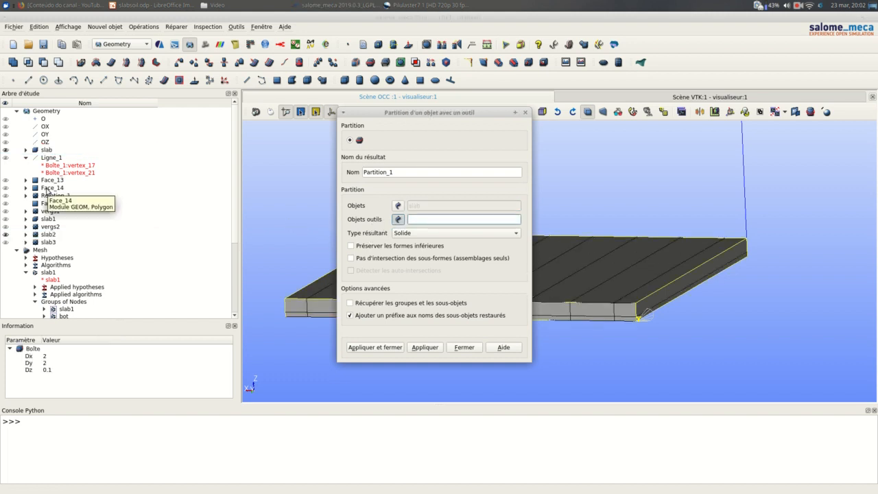
click(48, 187)
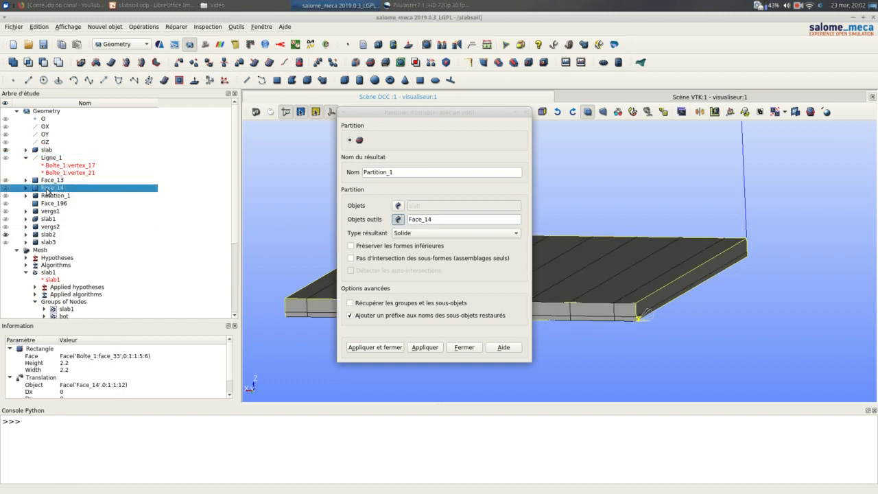
ctrl+click(47, 235)
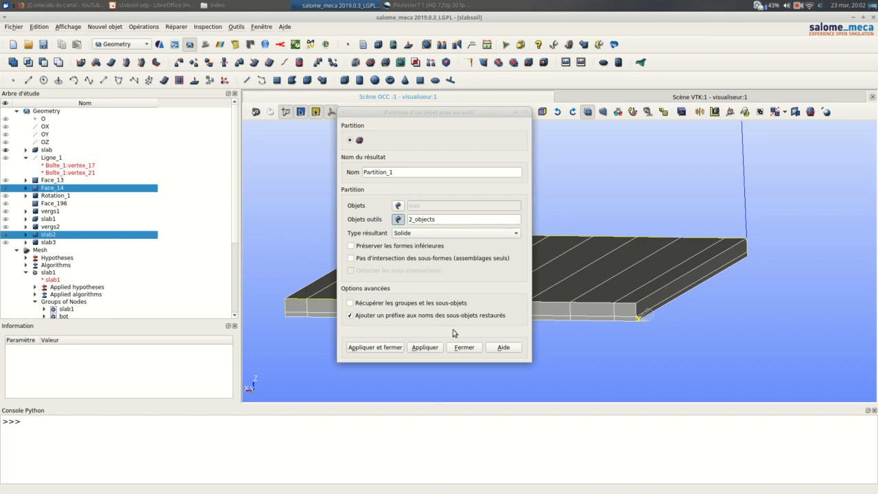
click(471, 349)
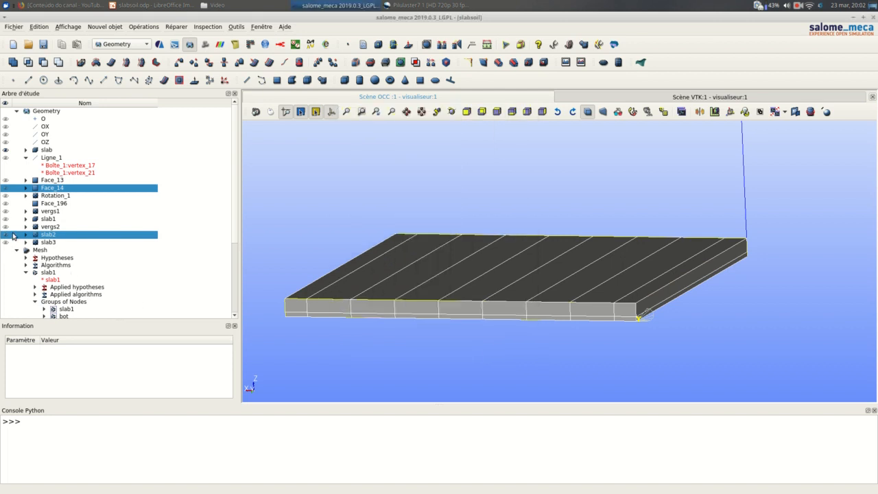
Expand slab2 in the Geometry tree and look through its faces, edges, vertices and groups.
click(48, 235)
click(26, 235)
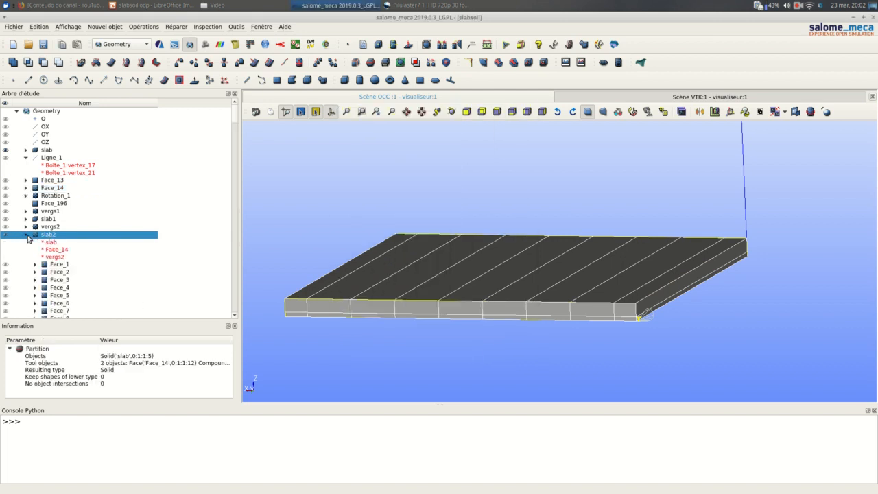
scroll(73, 148, down, 4)
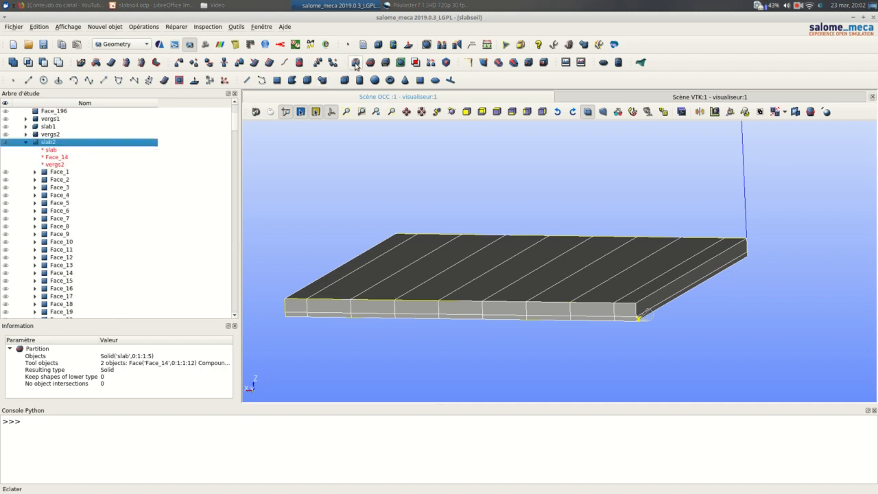
scroll(65, 177, down, 5)
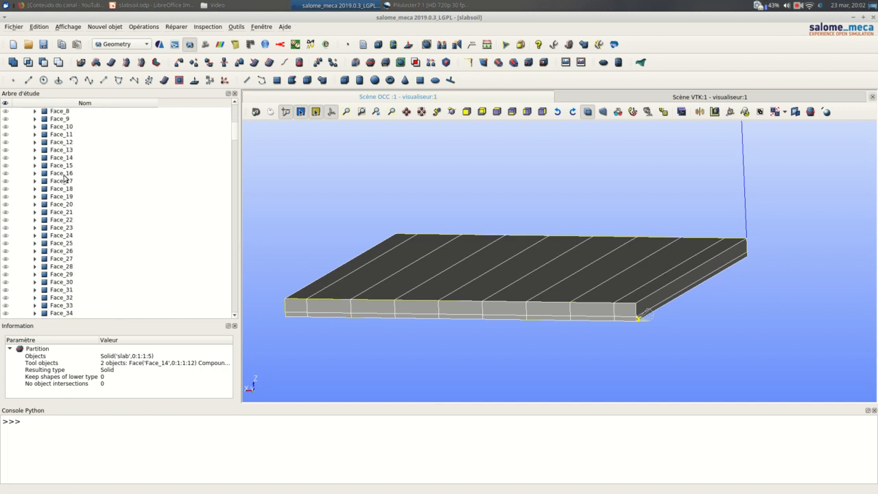
scroll(63, 173, down, 8)
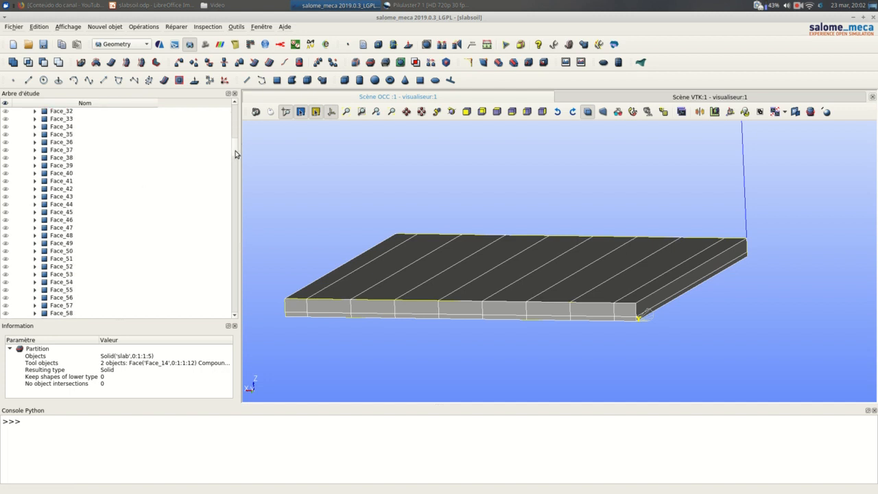
drag(235, 154, 222, 301)
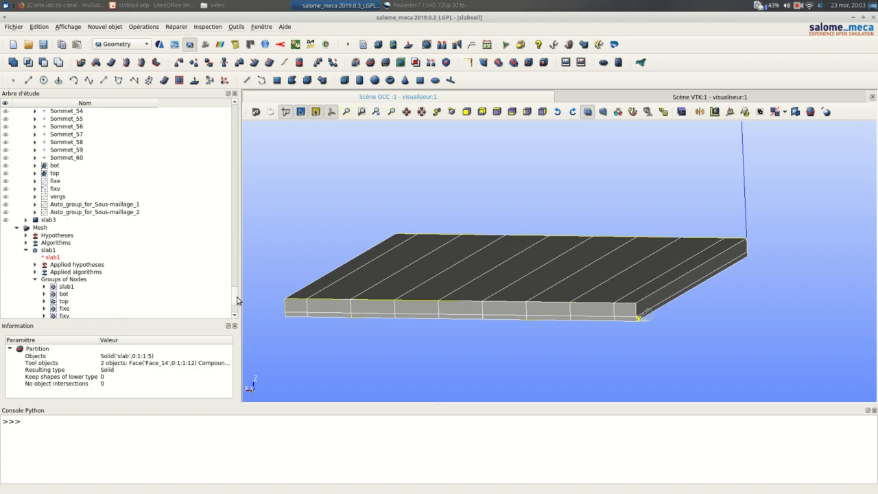
drag(238, 299, 238, 215)
Hide everything in the 3D view, and inspect slab2's bot and top face groups by displaying and hiding them.
click(305, 202)
right_click(307, 201)
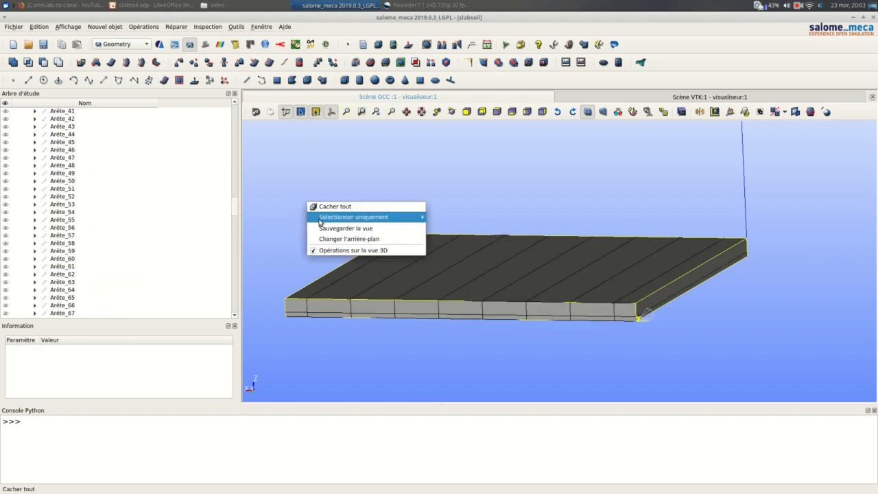
click(330, 207)
scroll(117, 266, down, 8)
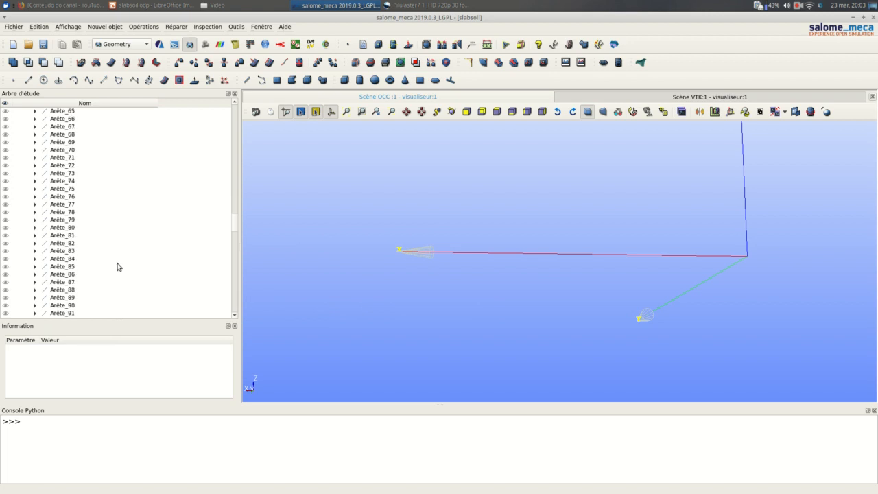
scroll(118, 266, down, 20)
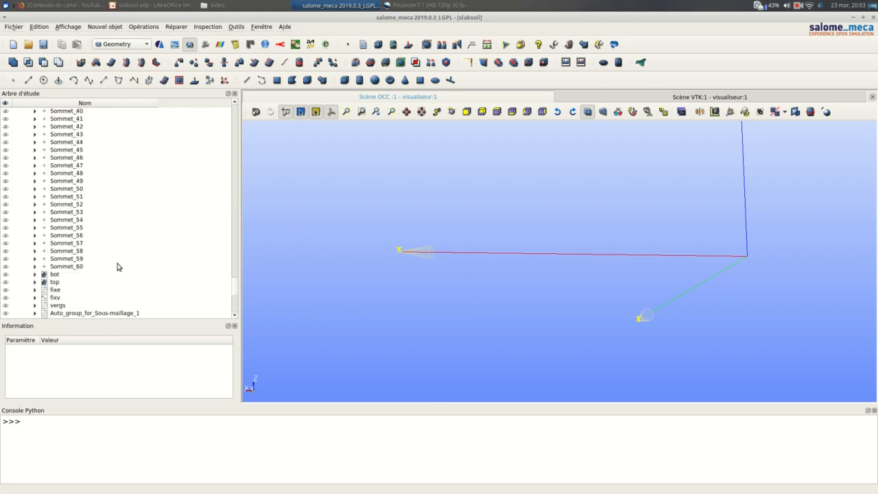
scroll(117, 267, down, 2)
click(5, 228)
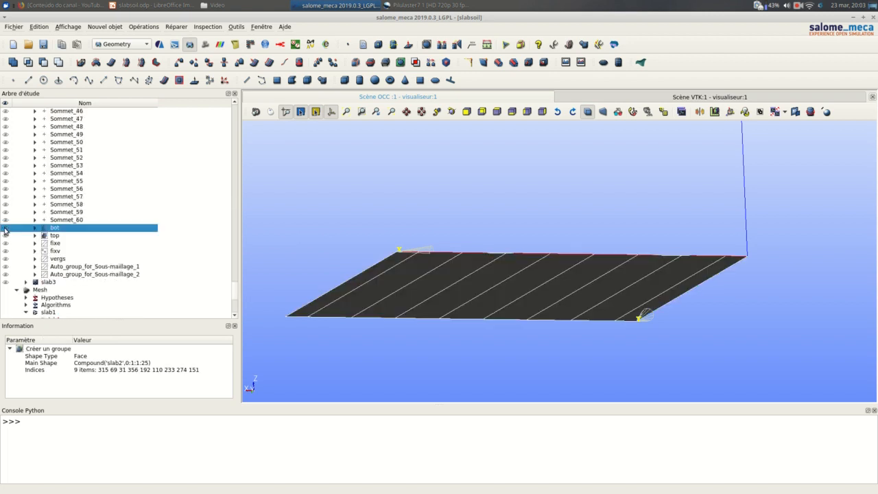
click(6, 236)
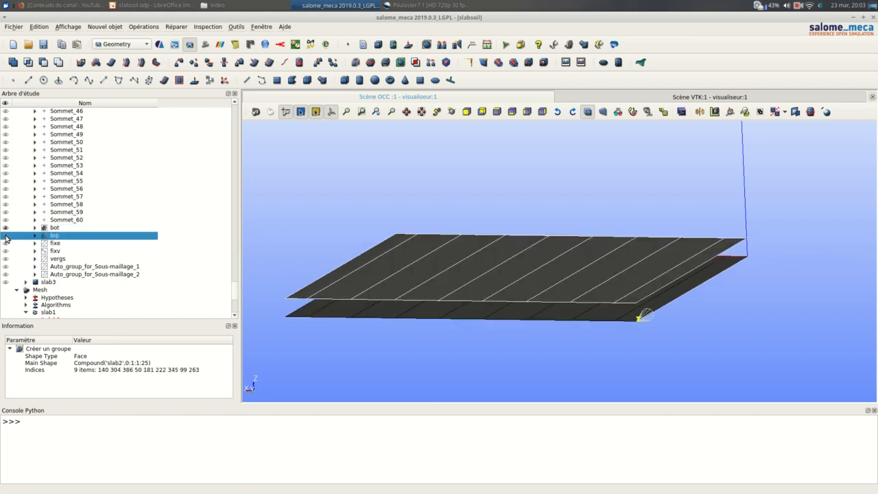
click(6, 235)
click(4, 227)
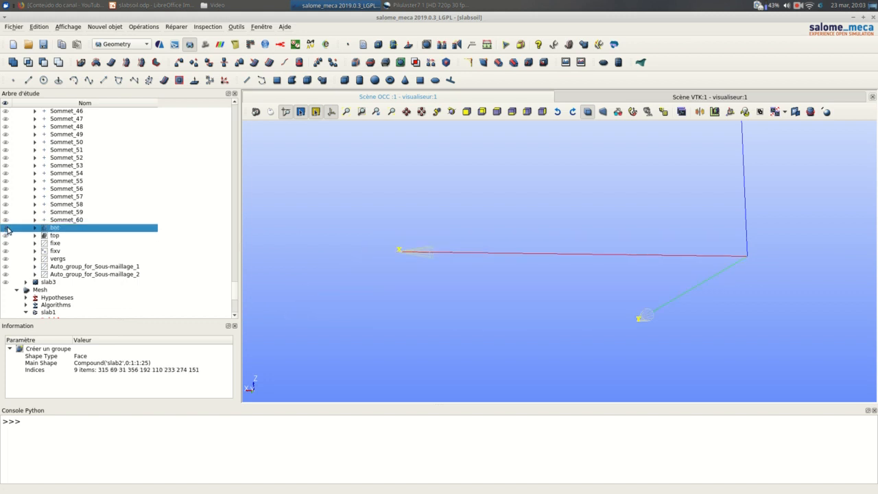
Display and hide slab2's fixe, fixv and vergs groups one at a time to check their edges and vertices.
click(5, 243)
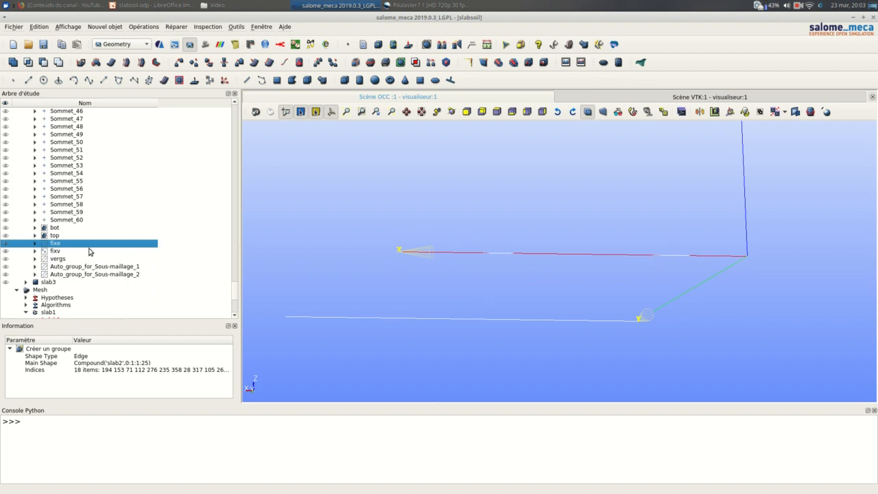
click(6, 244)
click(6, 252)
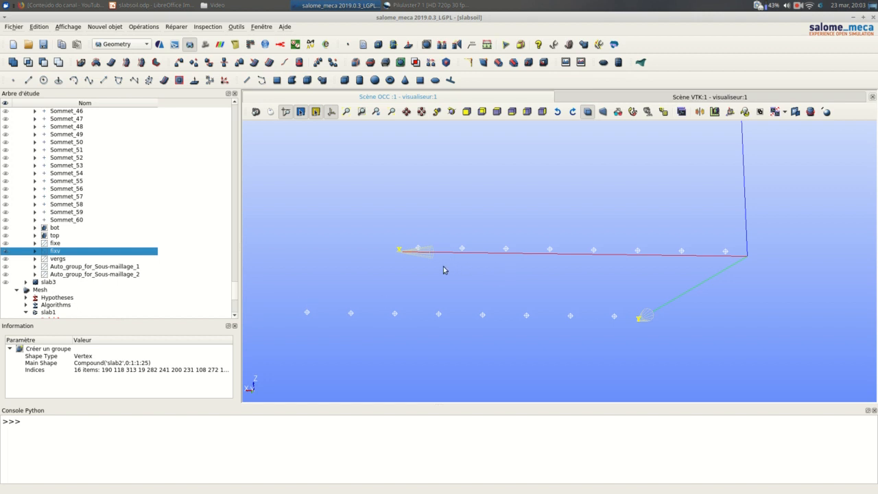
click(7, 253)
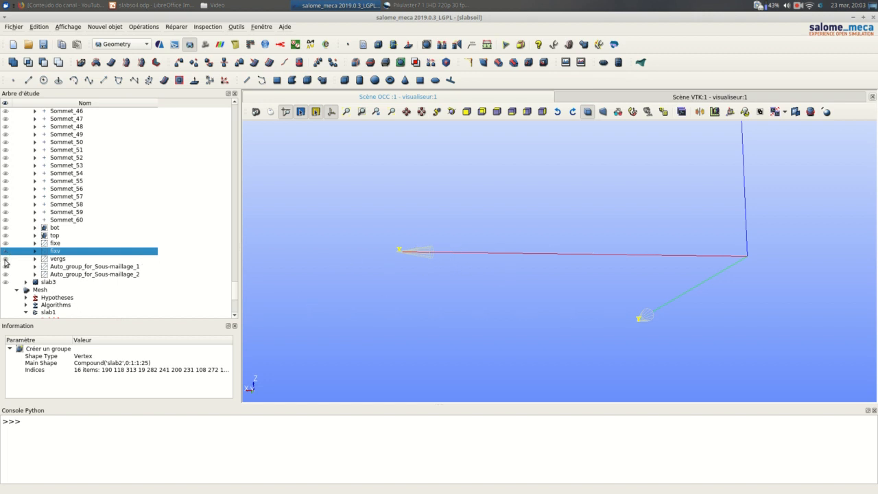
click(5, 260)
click(5, 260)
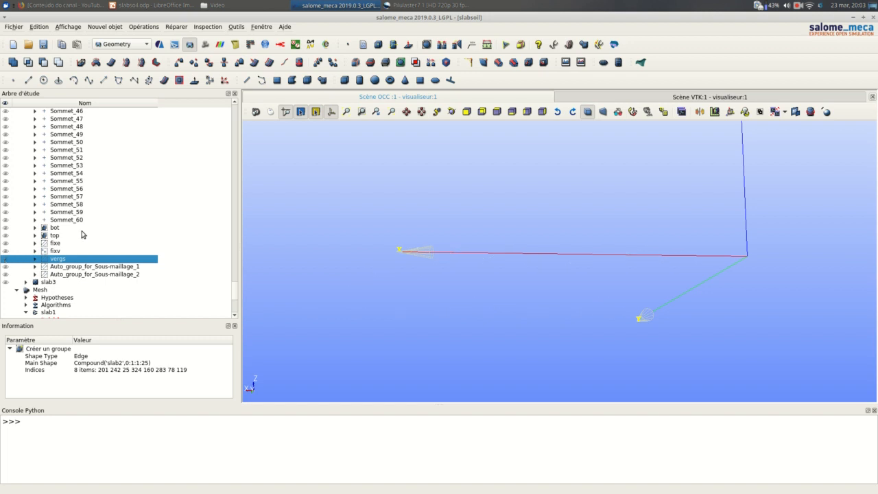
Switch to the Mesh module, collapse the slab1 mesh, expand slab2's contents and display the slab2 mesh.
scroll(109, 228, down, 3)
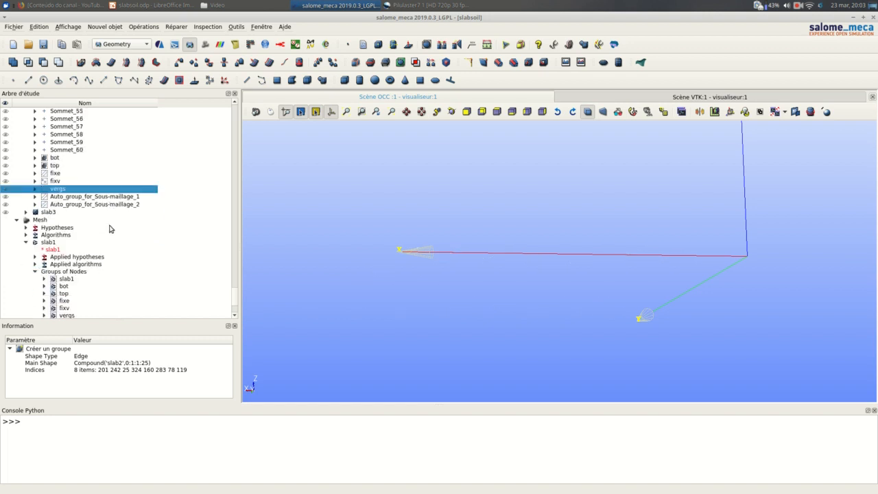
click(206, 45)
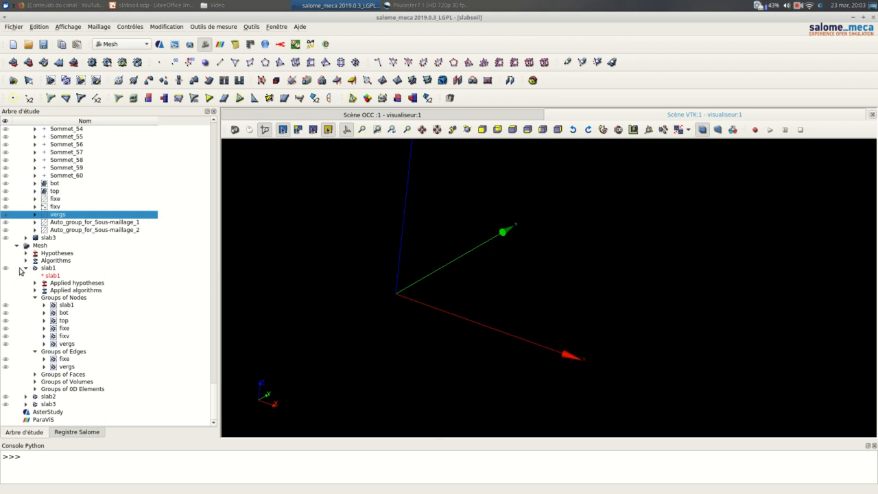
click(25, 268)
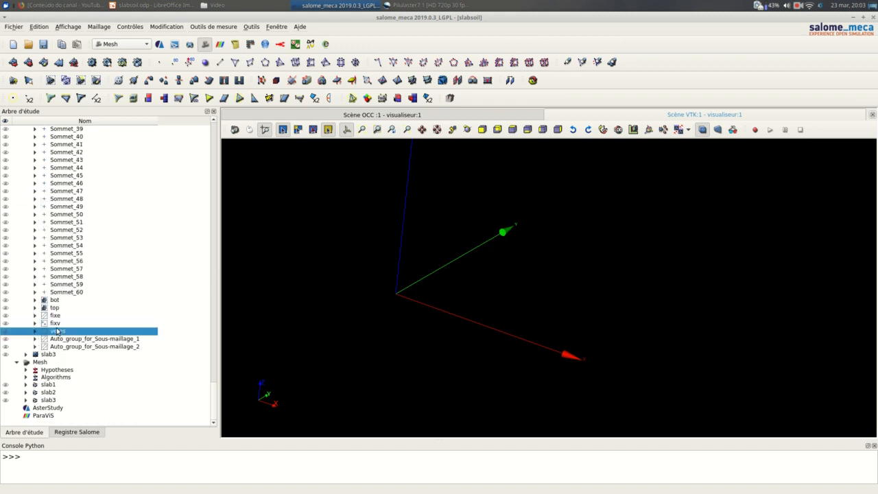
click(26, 392)
scroll(60, 330, down, 5)
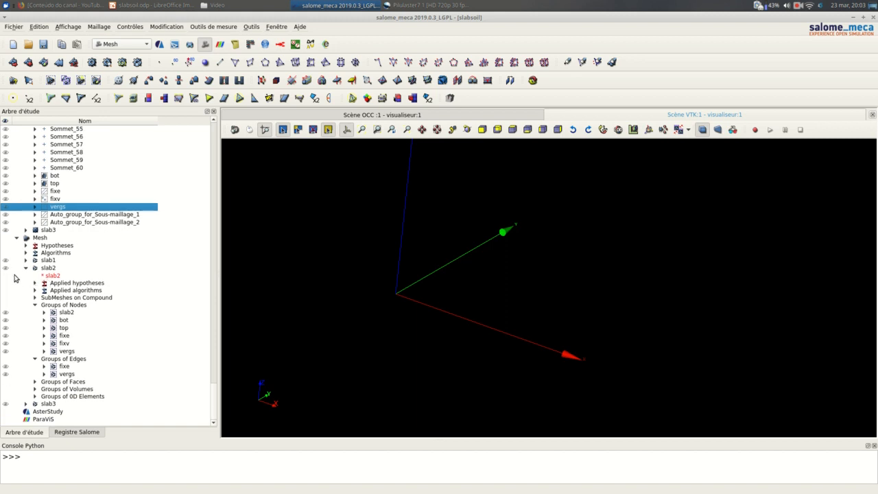
click(8, 269)
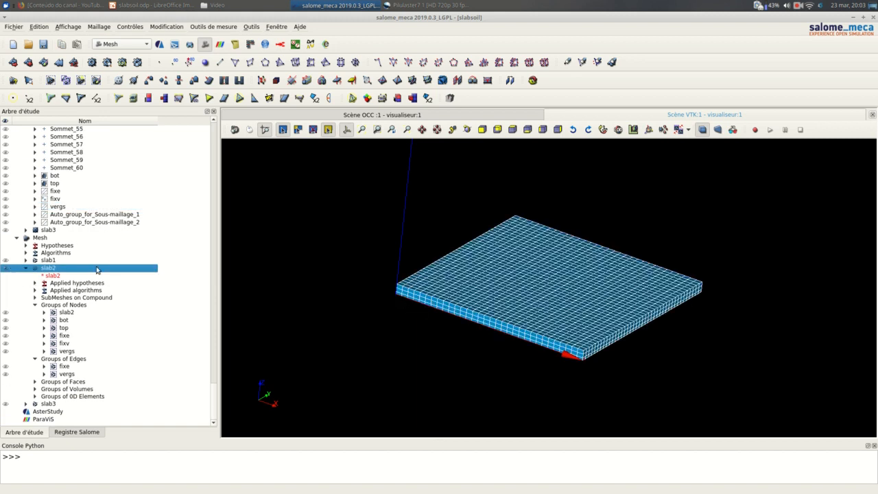
Review the slab2 mesh definition's 1D, 2D and 3D algorithms and the available hypothesis sets, leaving the settings unedited.
right_click(70, 269)
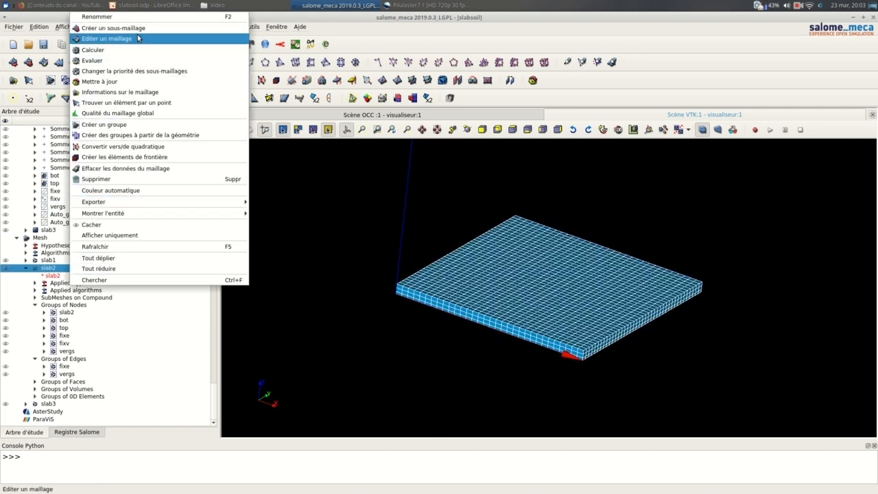
click(110, 39)
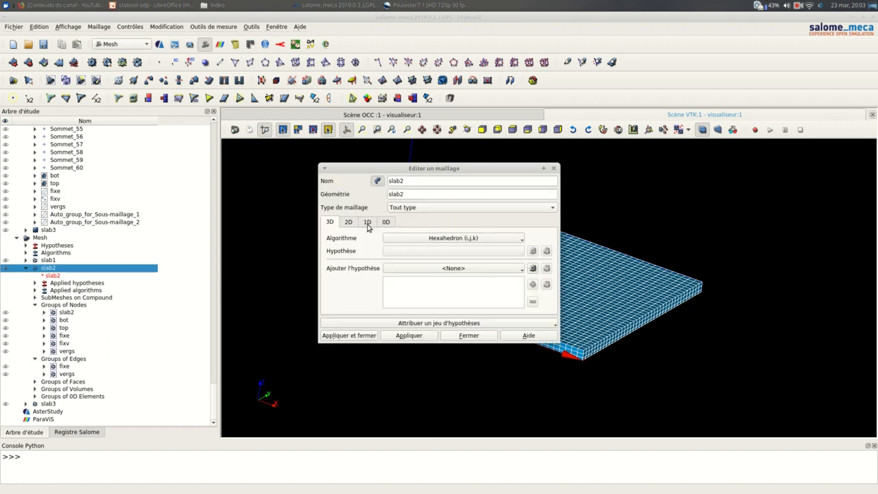
click(367, 223)
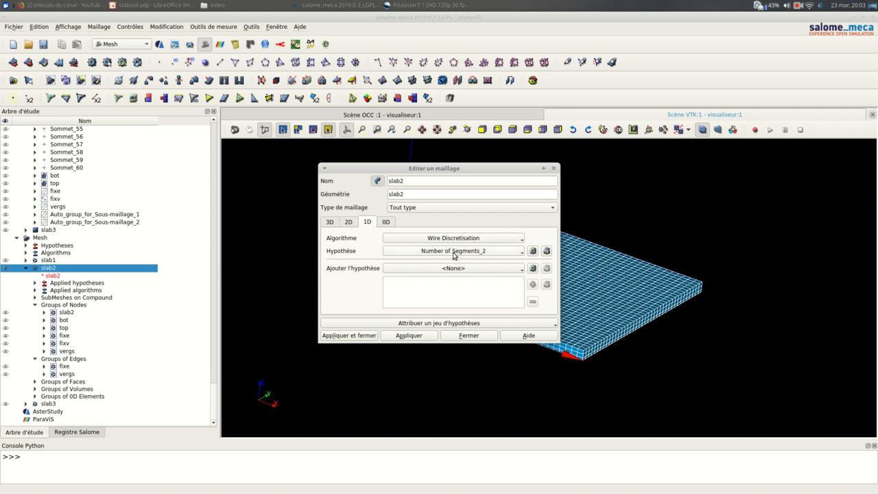
click(350, 222)
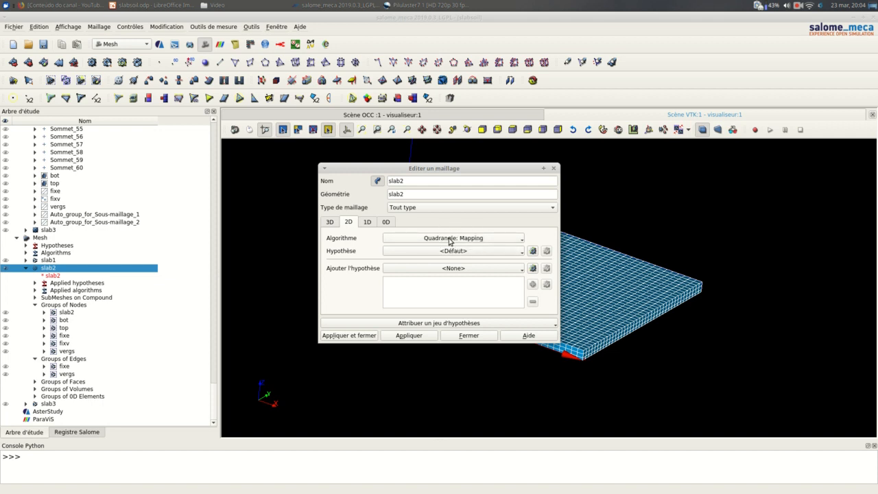
click(330, 222)
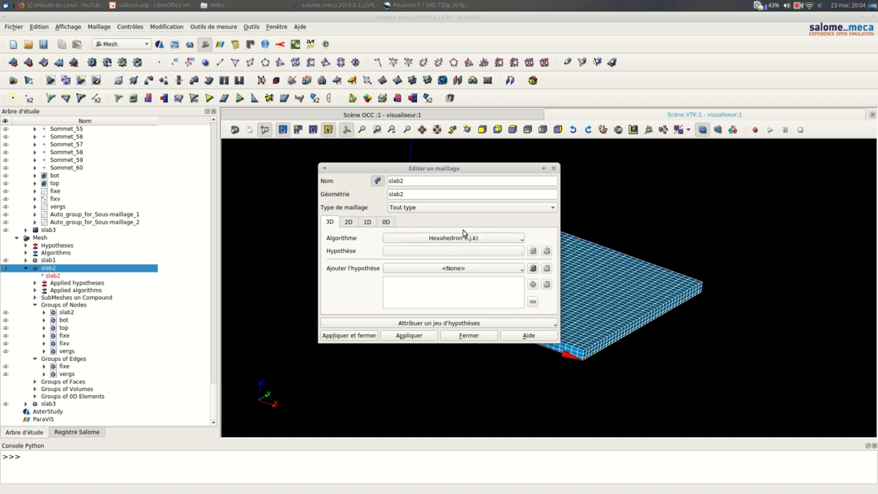
click(395, 323)
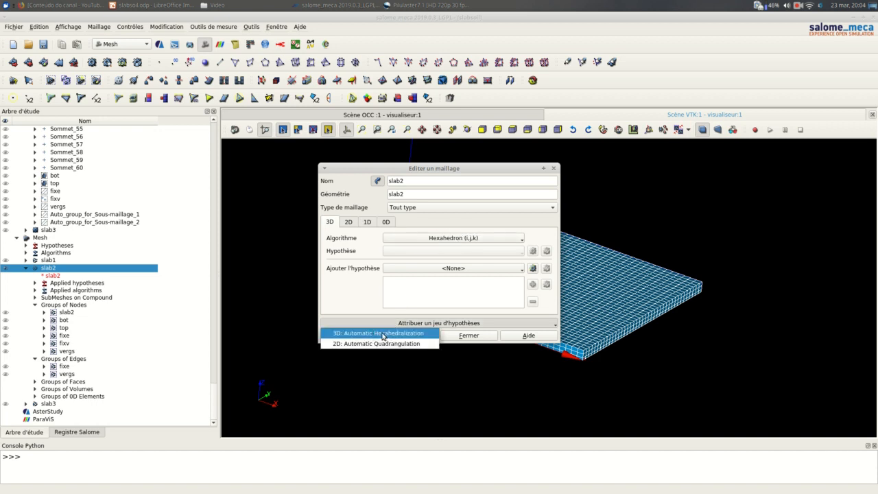
click(364, 303)
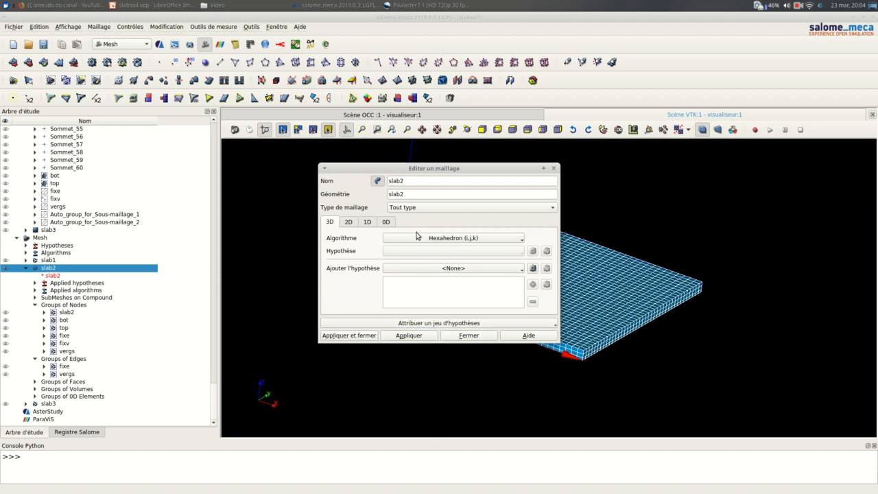
click(469, 336)
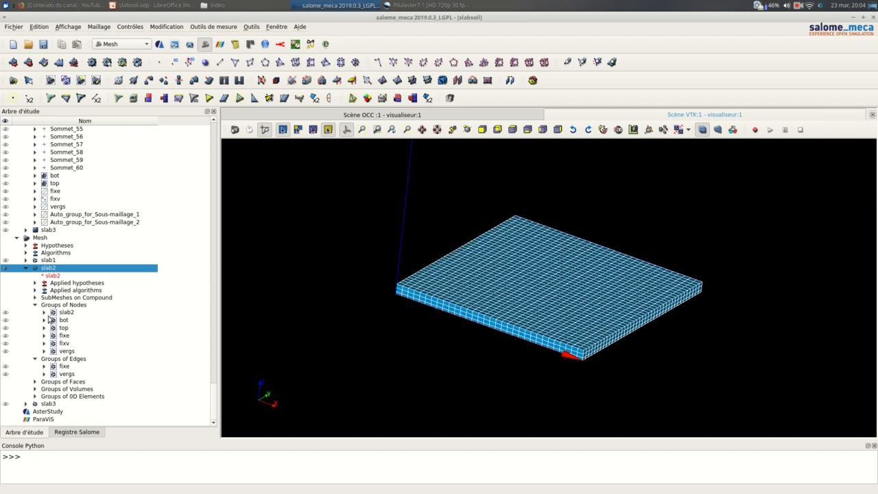
Expand slab2's submeshes on compound to read the hypotheses and algorithms applied to Sous-maillage_1 and Sous-maillage_2.
click(35, 298)
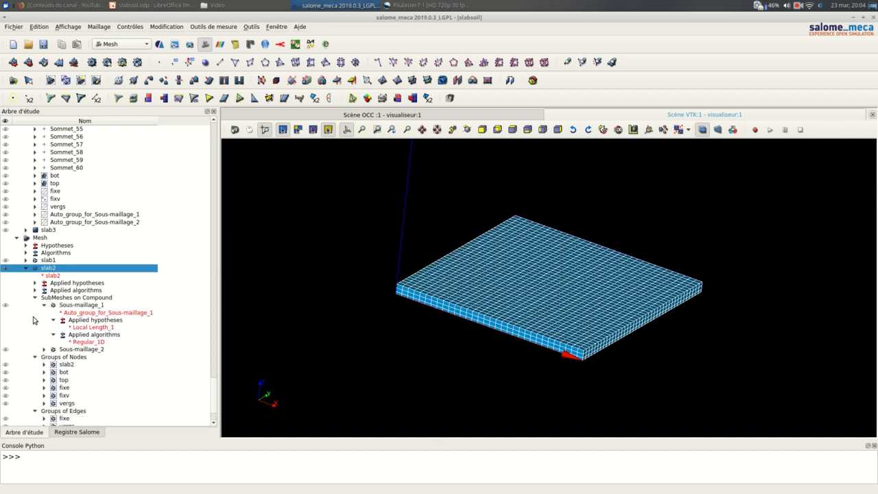
click(44, 349)
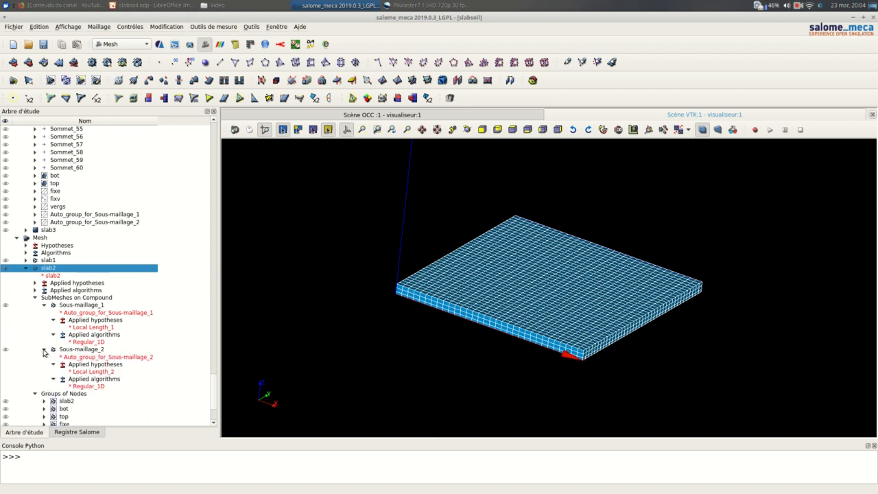
Hide the slab2 mesh, display Sous-maillage_1 alone and review the Local Length_1 hypothesis without editing it, then hide the submesh.
scroll(61, 320, down, 3)
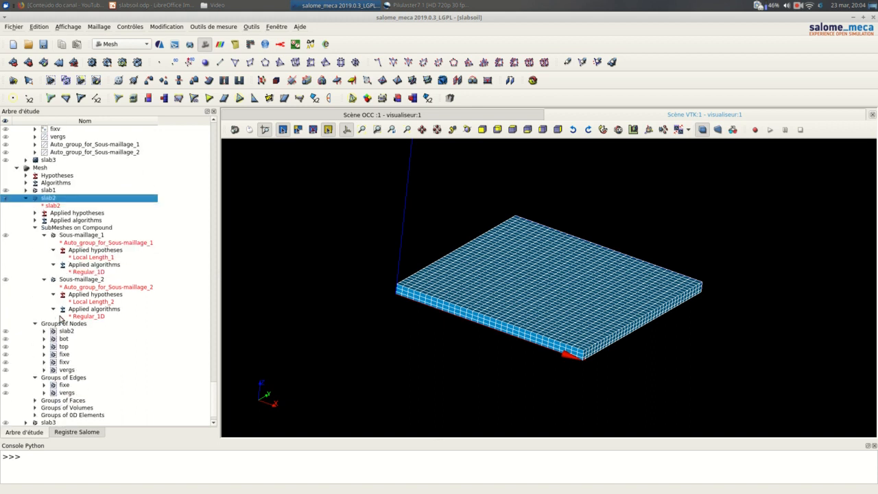
click(5, 199)
click(7, 236)
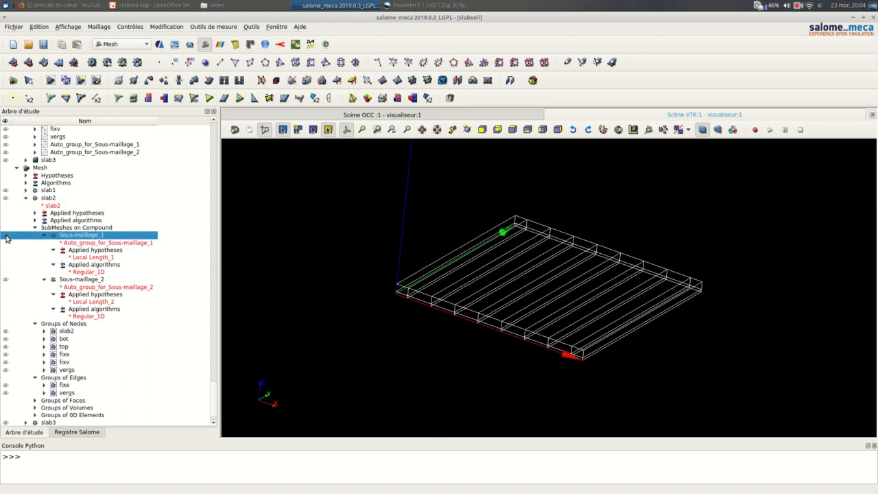
right_click(91, 257)
click(130, 275)
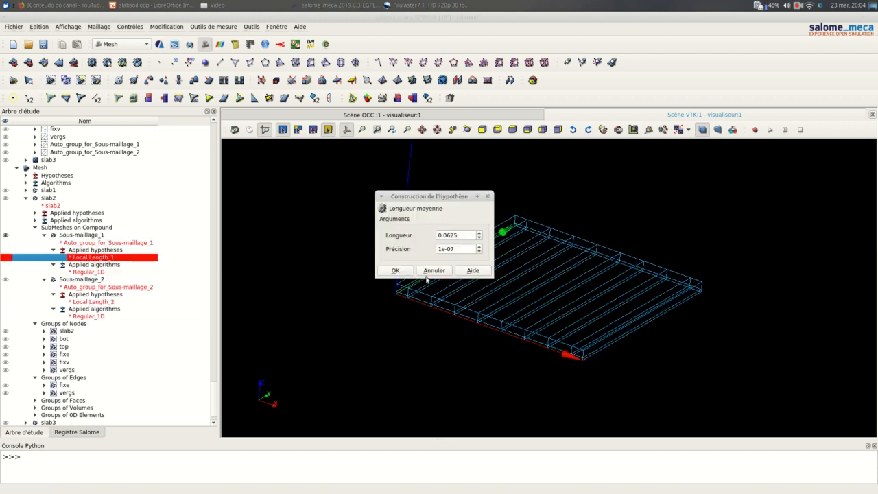
click(487, 196)
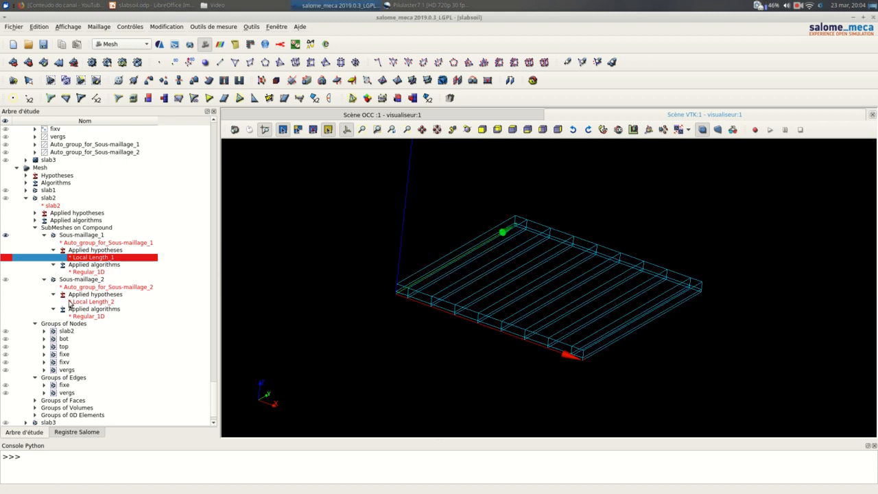
click(7, 235)
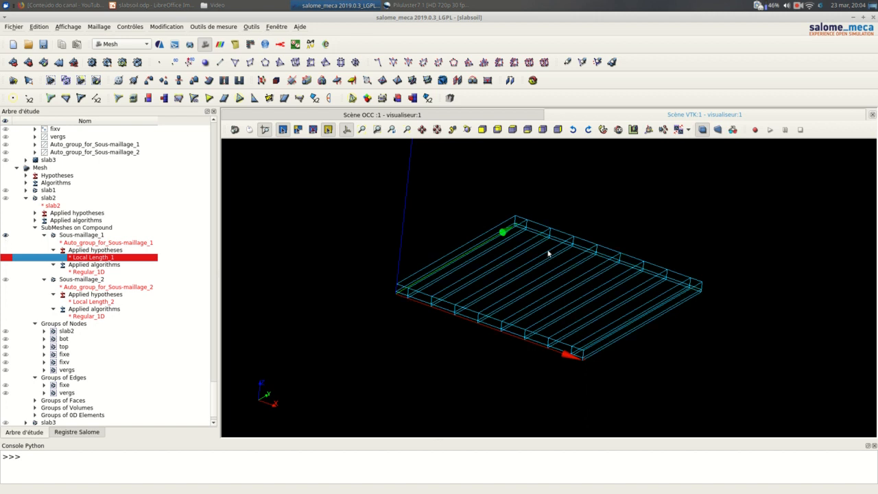
click(6, 237)
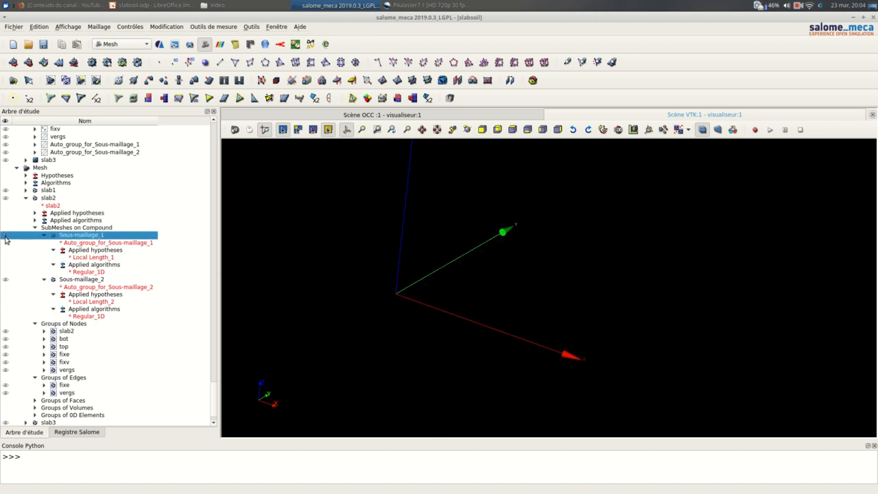
Display Sous-maillage_2 and review the Local Length_2 hypothesis without editing it, then hide the submesh.
click(5, 281)
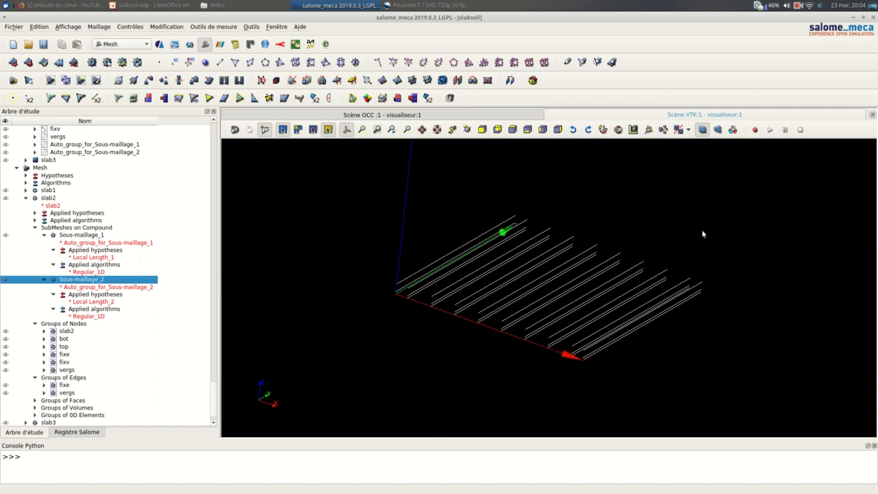
right_click(96, 302)
click(117, 318)
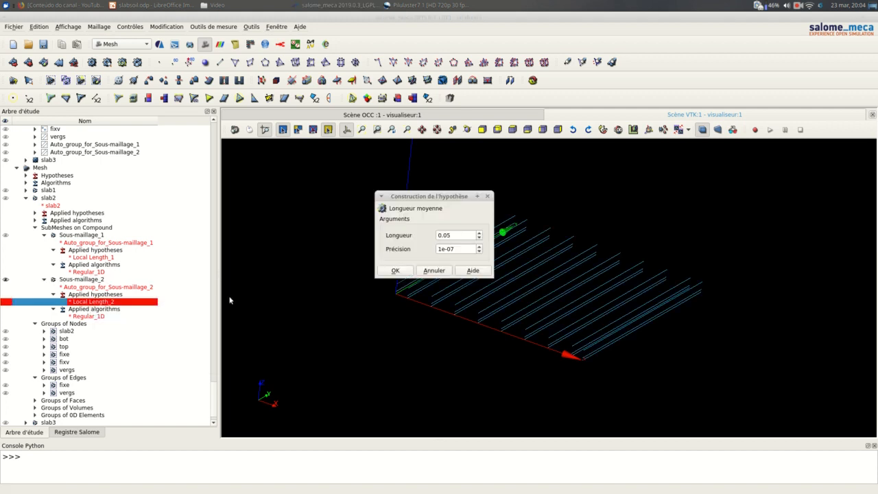
click(488, 196)
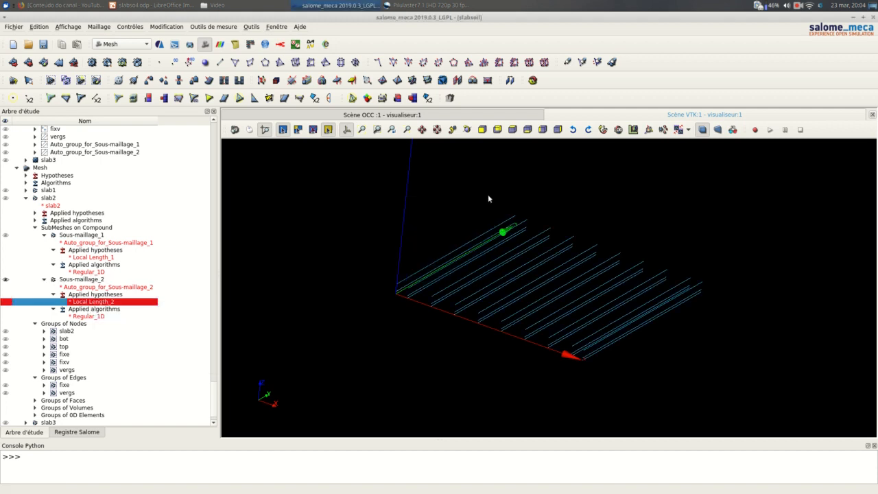
click(6, 280)
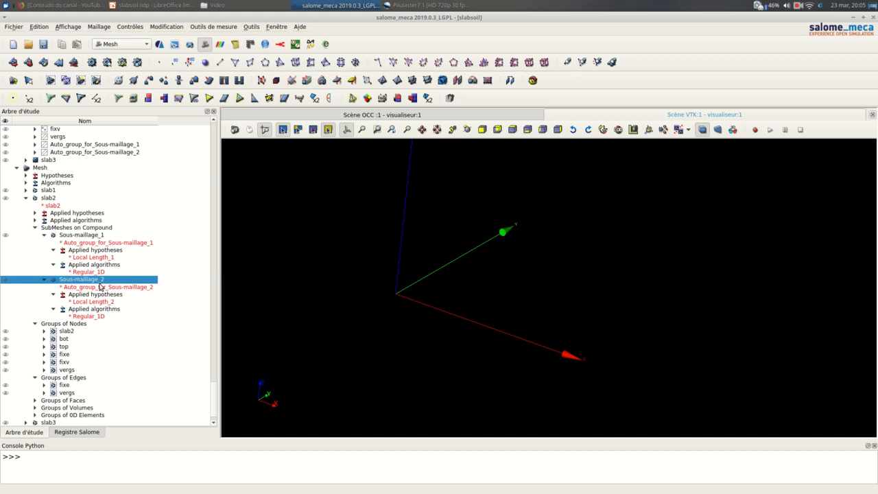
Display the whole slab2 mesh again and read its basic mesh information on nodes and elements.
click(53, 200)
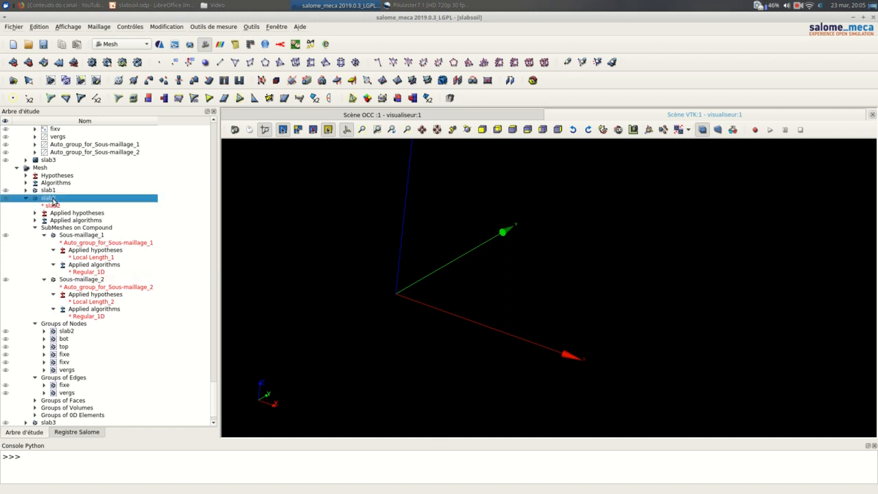
click(6, 198)
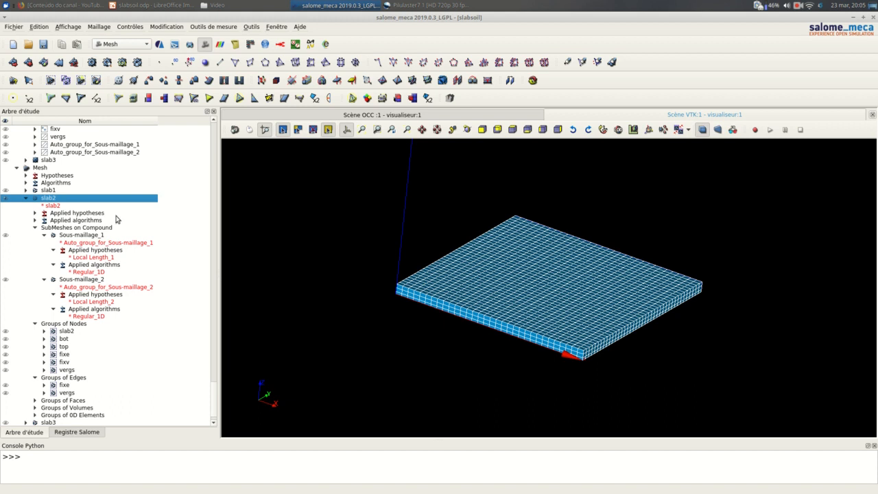
right_click(70, 198)
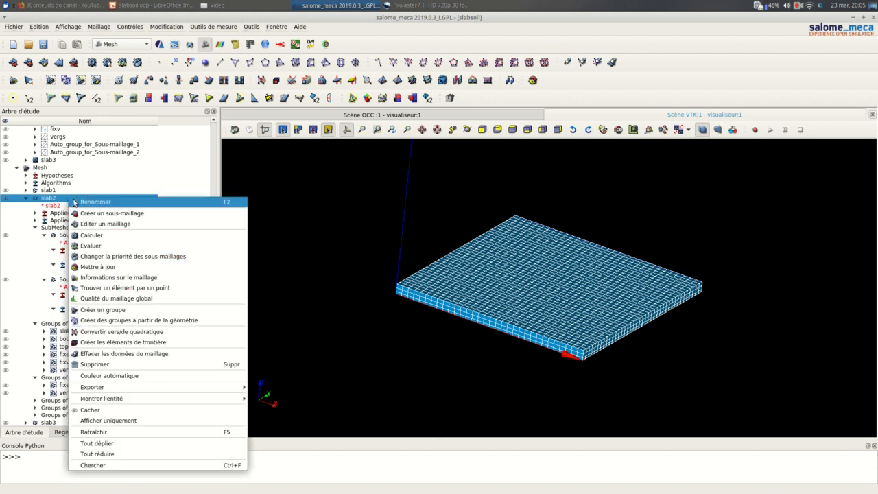
click(97, 280)
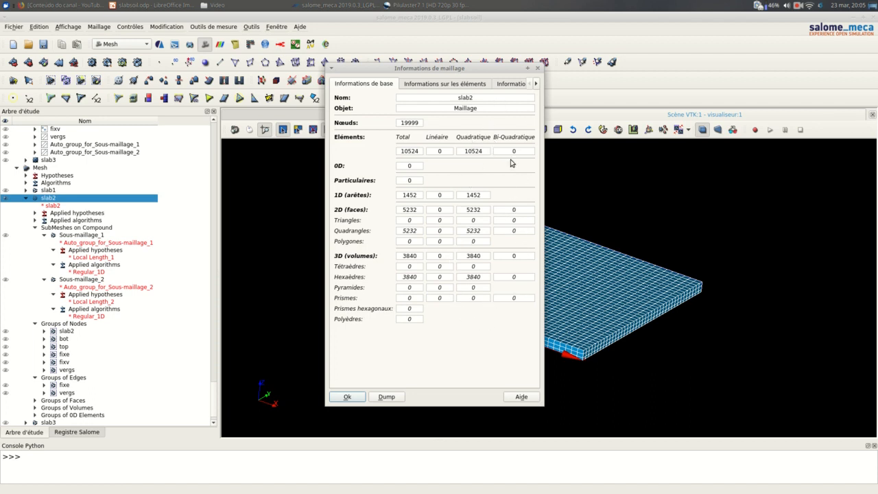
click(538, 68)
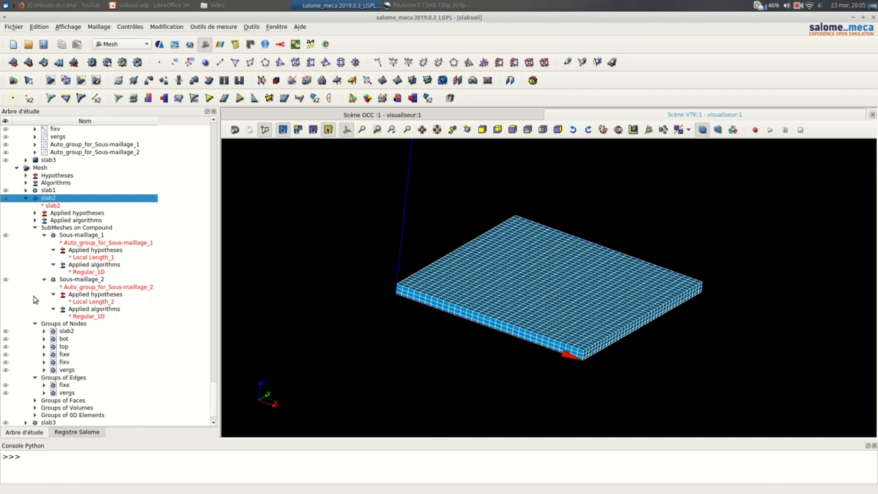
Collapse slab2's submeshes, hide the mesh, and display its slab2 node group with the vergs edge group, close up on one bar.
click(36, 228)
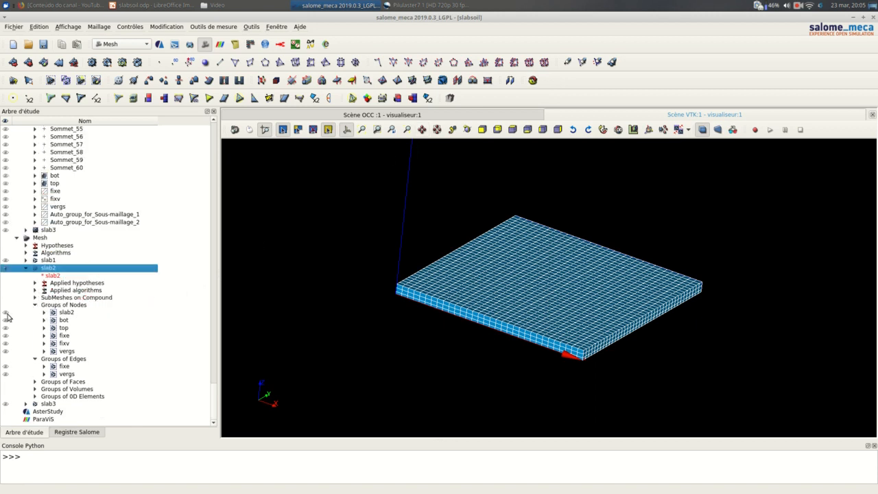
click(6, 268)
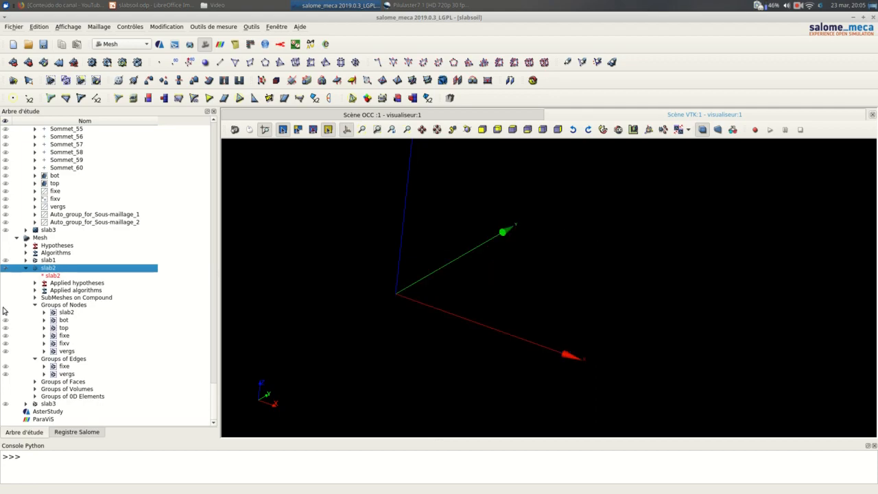
click(5, 315)
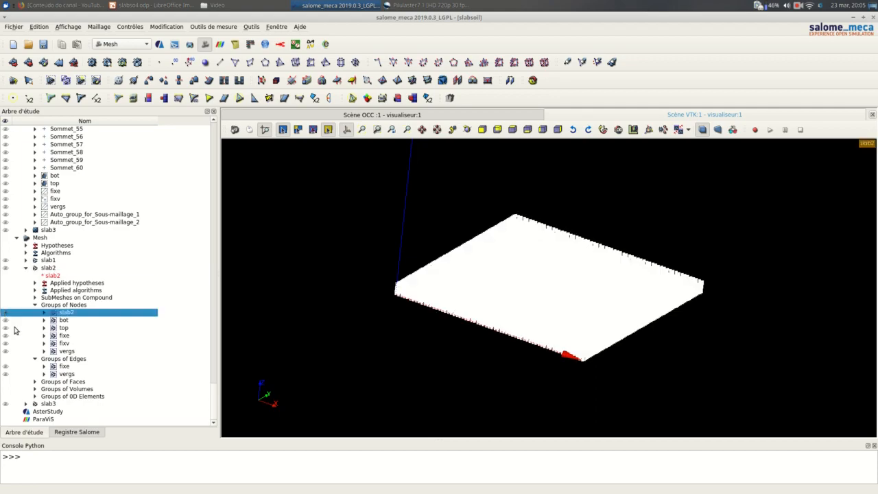
click(5, 374)
scroll(528, 331, up, 6)
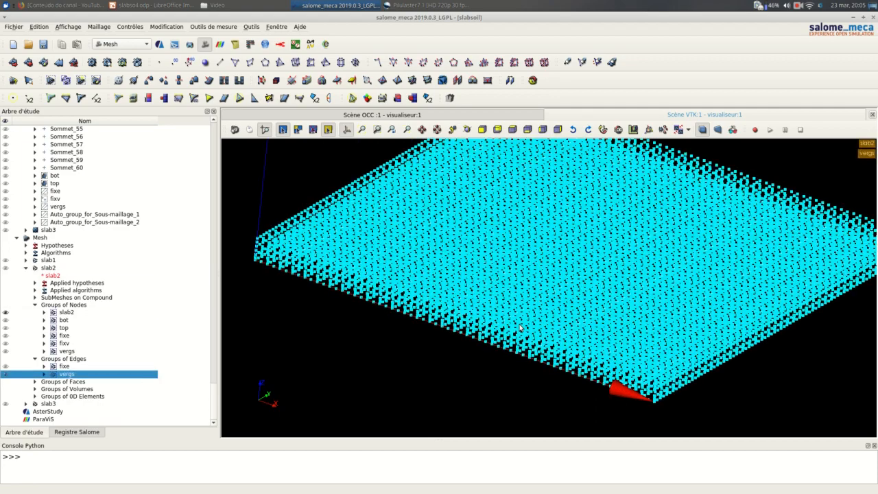
scroll(521, 329, up, 8)
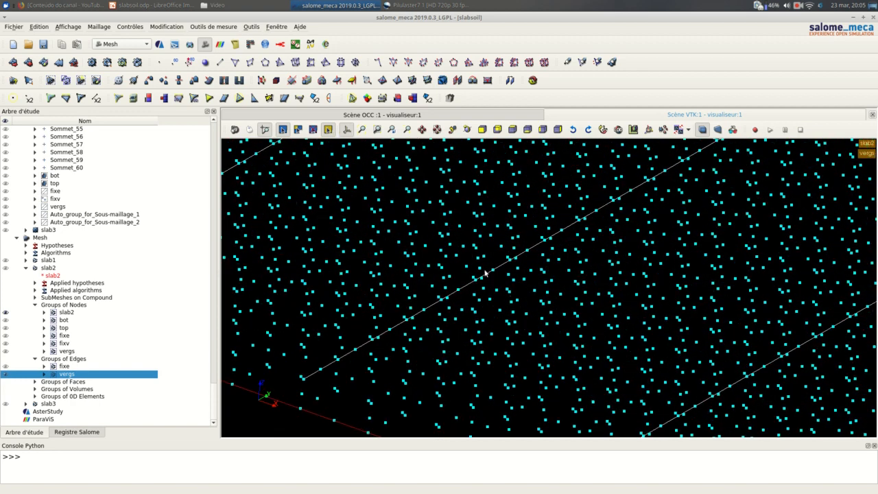
scroll(482, 272, up, 4)
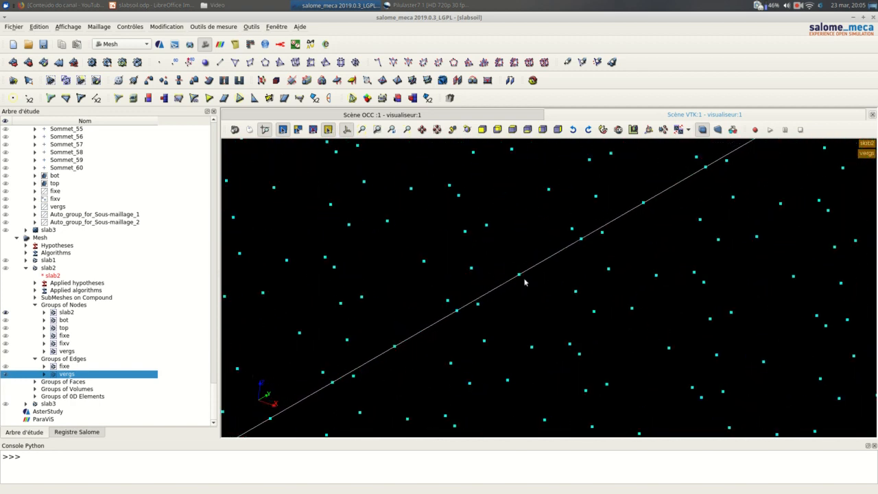
ctrl+right_drag(520, 276, 522, 279)
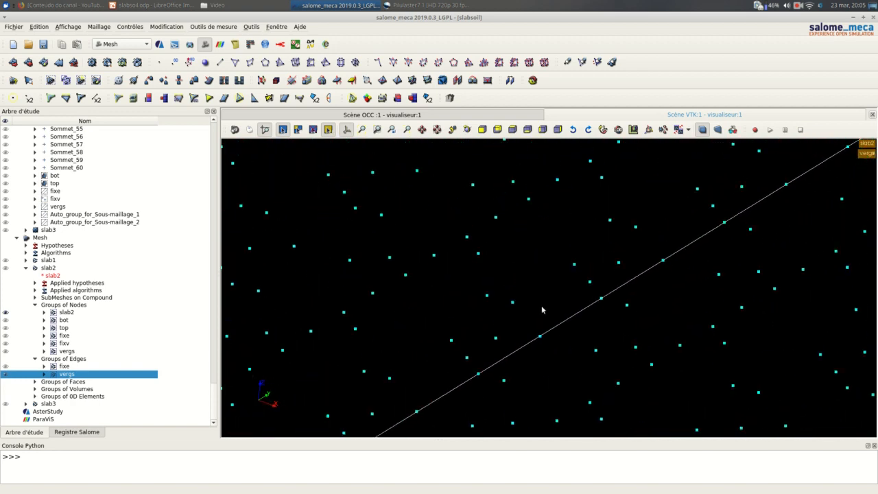
ctrl+middle_drag(542, 310, 440, 264)
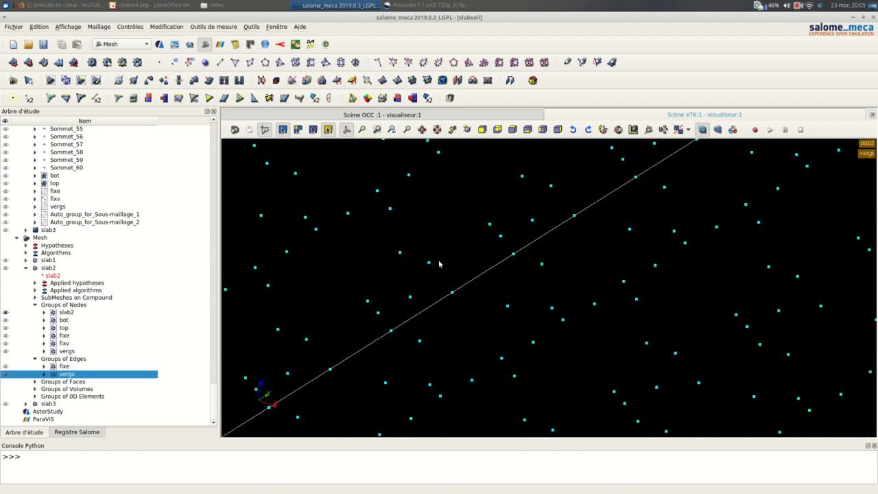
Open slab2's mesh information on elements and inspect two neighbouring nodes on the vergs bar.
right_click(51, 269)
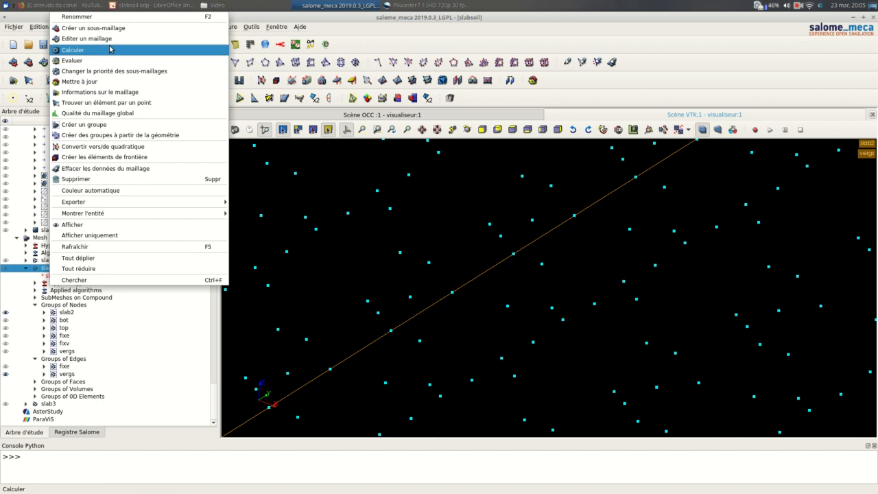
click(110, 92)
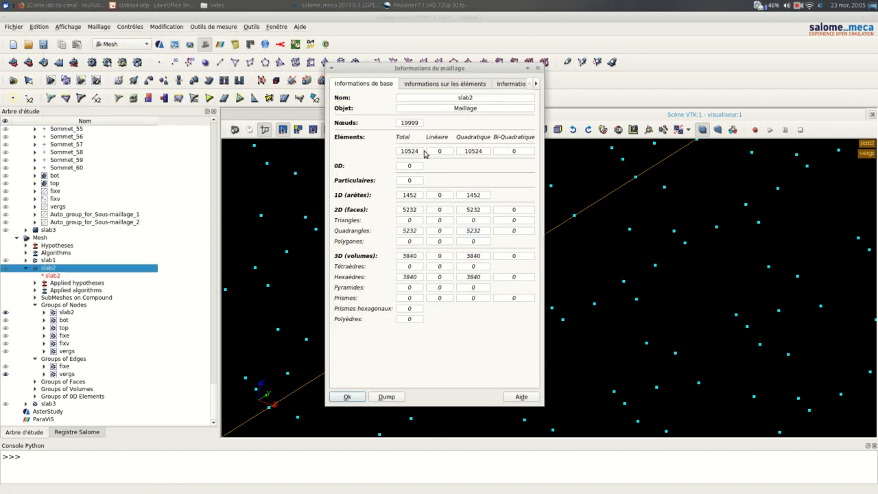
click(434, 84)
drag(441, 74, 210, 29)
click(453, 294)
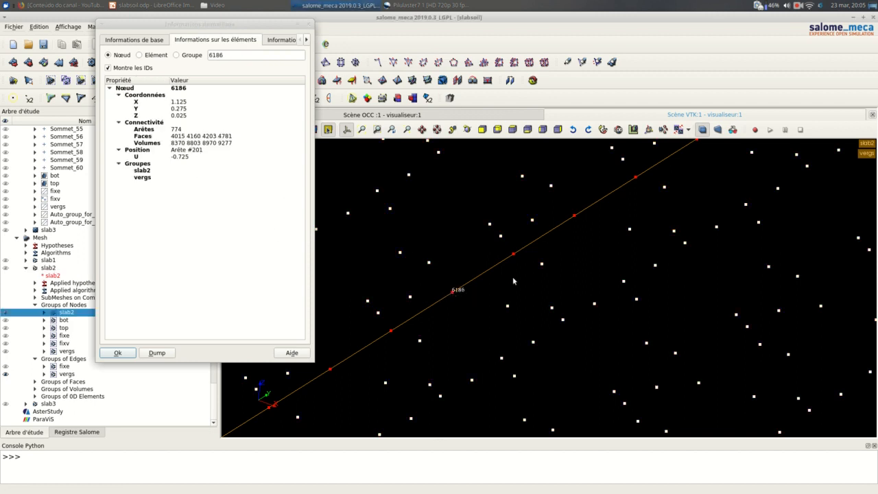
click(514, 255)
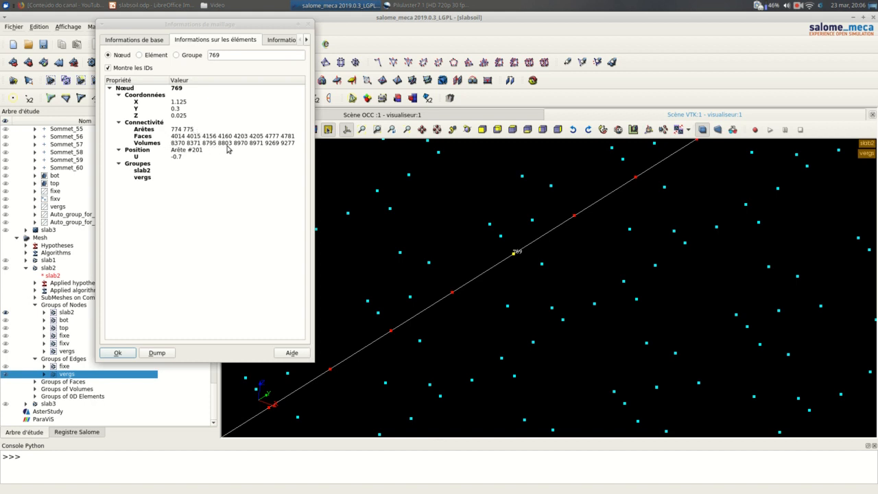
Try to select the vergs bar node together with a nearby slab node using area selection.
click(515, 261)
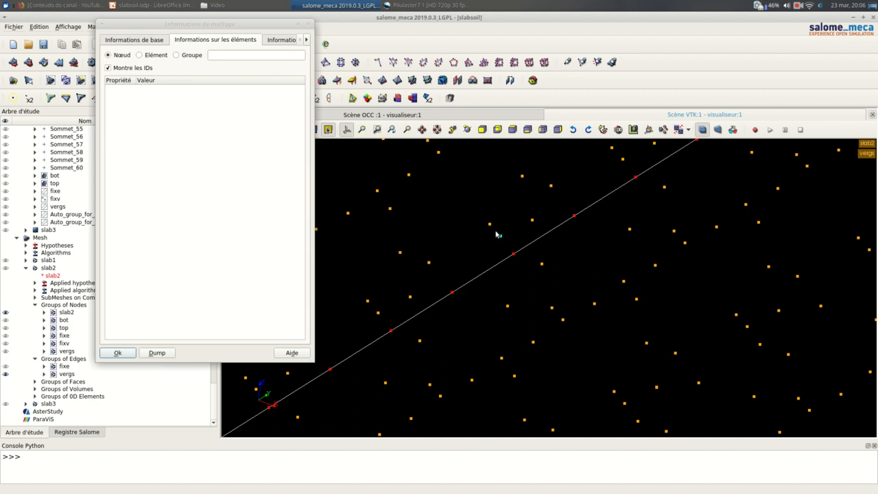
drag(498, 234, 520, 270)
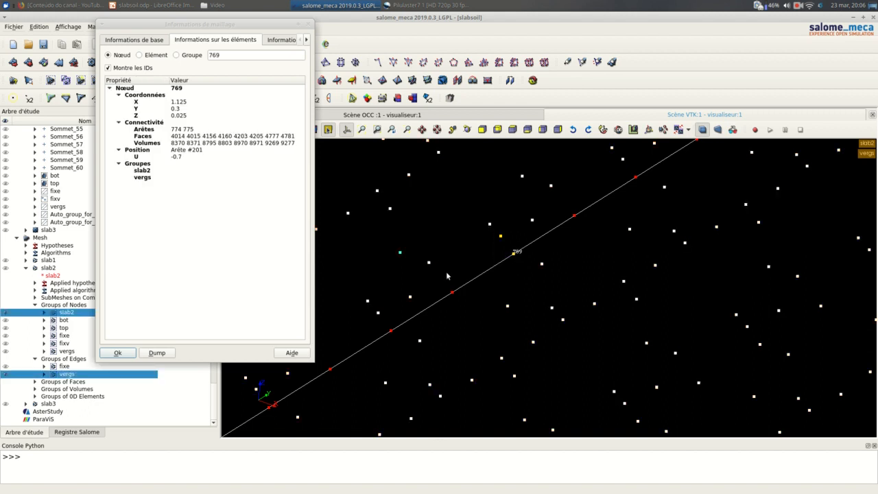
click(508, 274)
drag(500, 238, 560, 276)
click(515, 272)
click(503, 258)
click(534, 272)
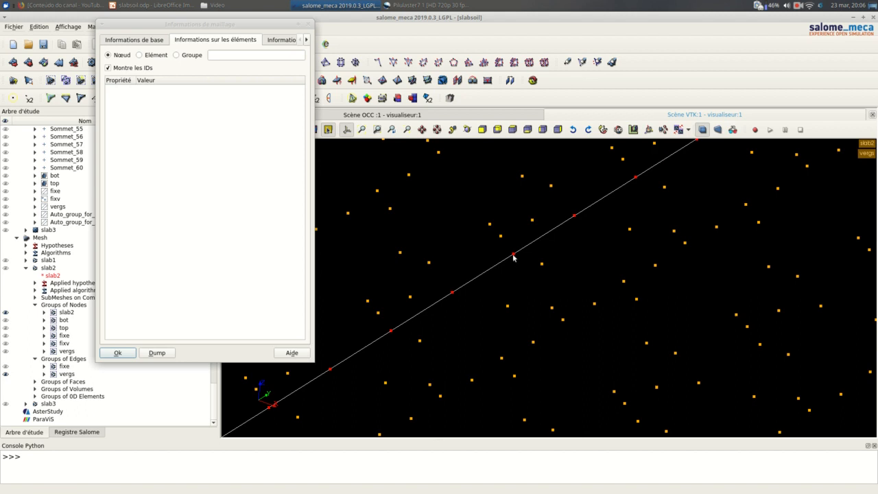
Compare the coordinates and connectivity of vergs bar node 769 and nearby slab node 10848, then close the mesh information.
click(513, 256)
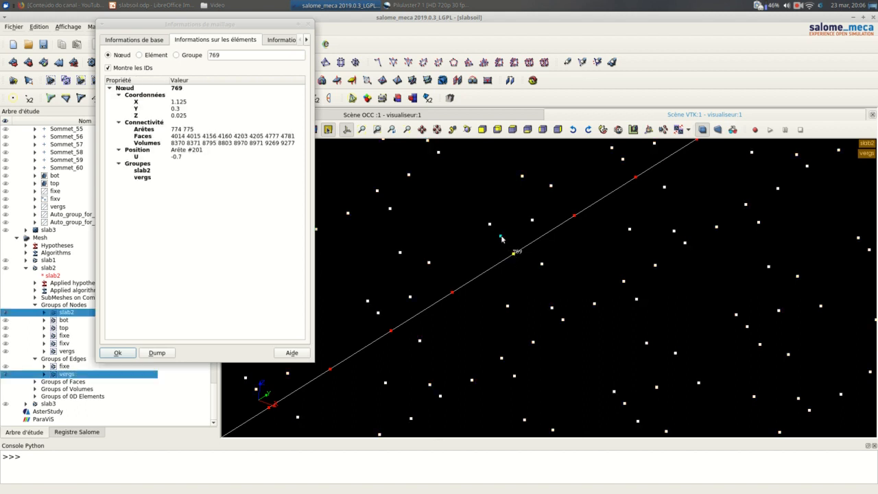
click(497, 247)
click(501, 237)
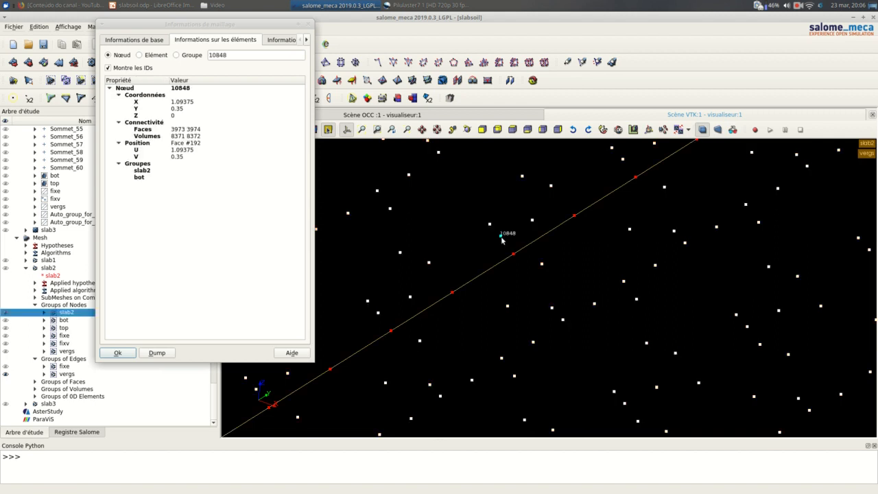
shift+click(514, 255)
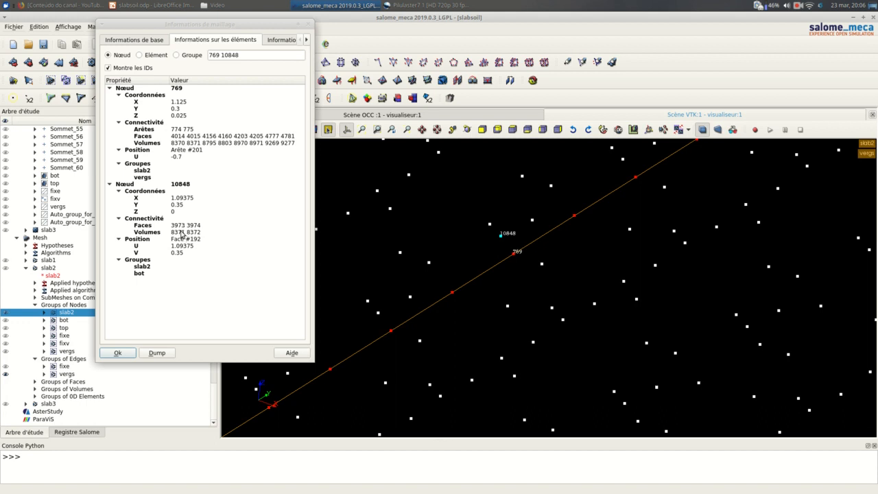
click(514, 274)
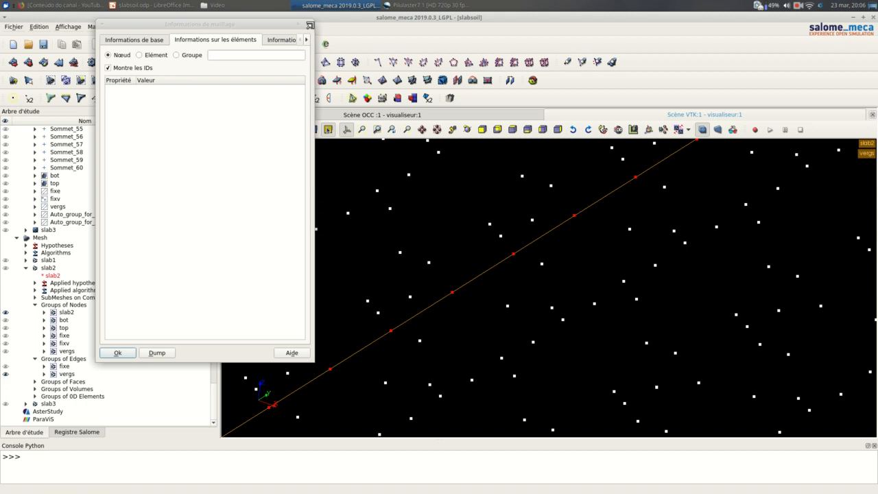
click(308, 24)
scroll(532, 252, down, 5)
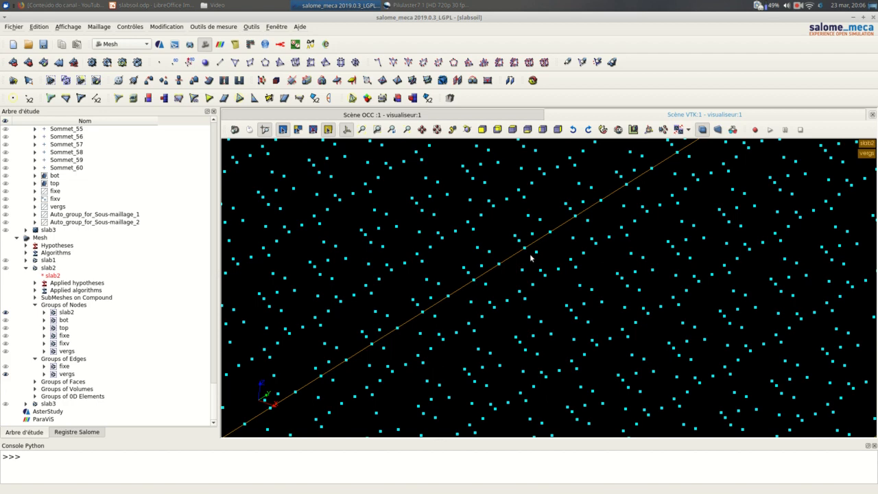
scroll(530, 257, down, 2)
scroll(531, 258, down, 1)
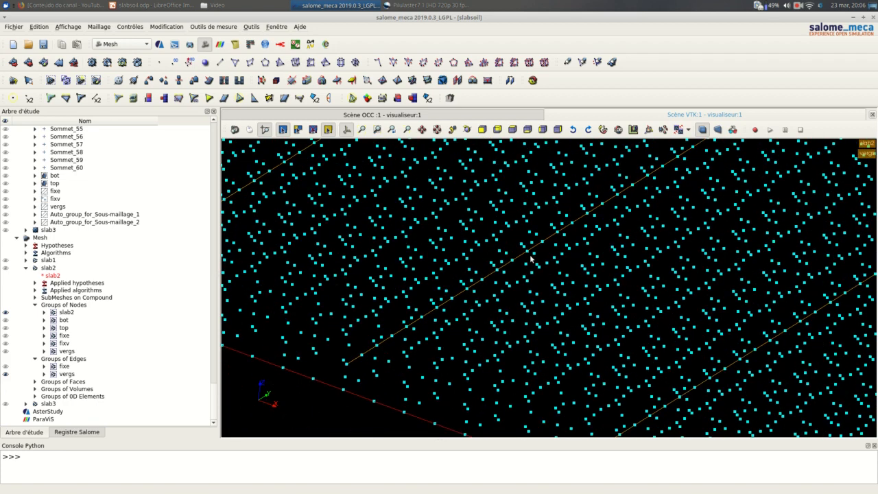
scroll(530, 258, down, 1)
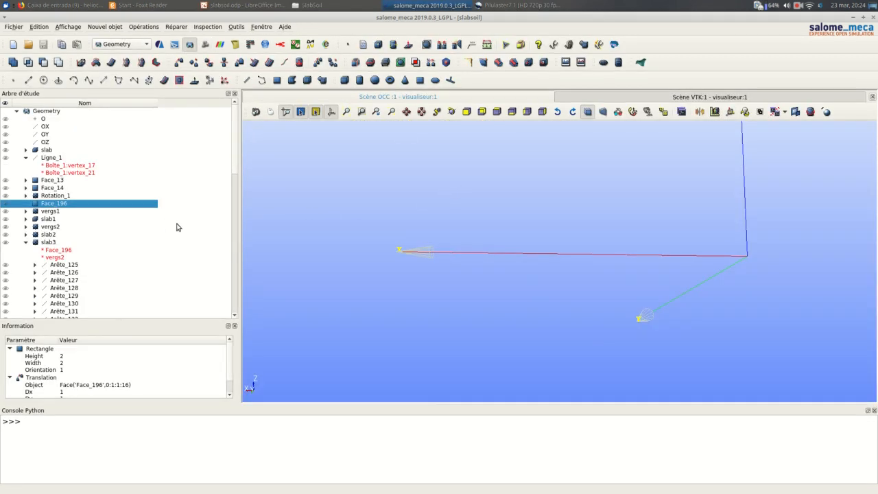
Display Face_196 in the geometry view and look at the rectangle construction parameters, closing them without creating a face.
click(6, 204)
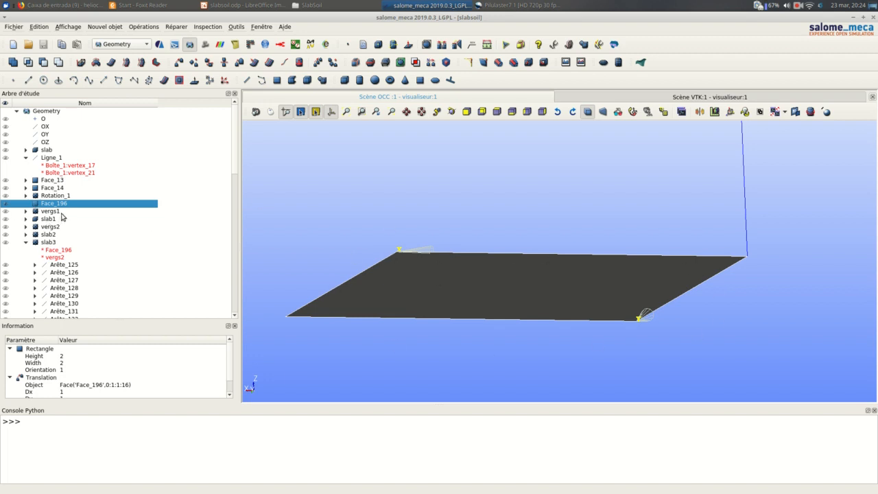
click(6, 204)
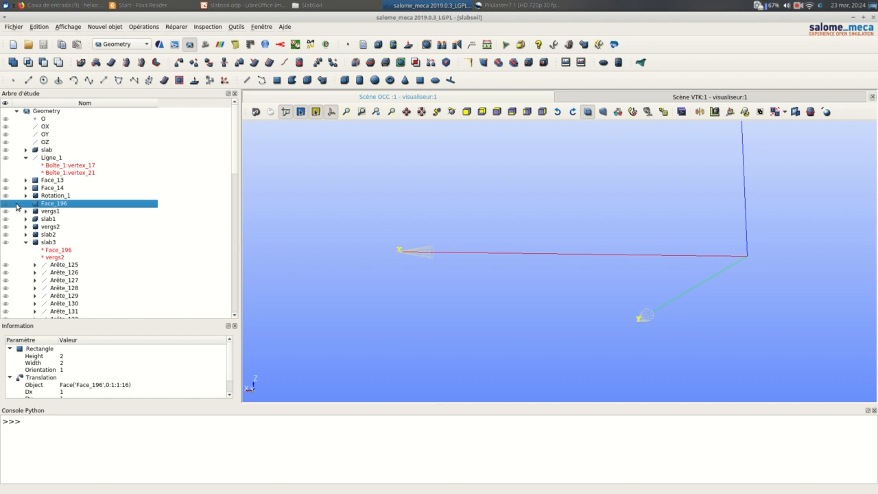
click(5, 204)
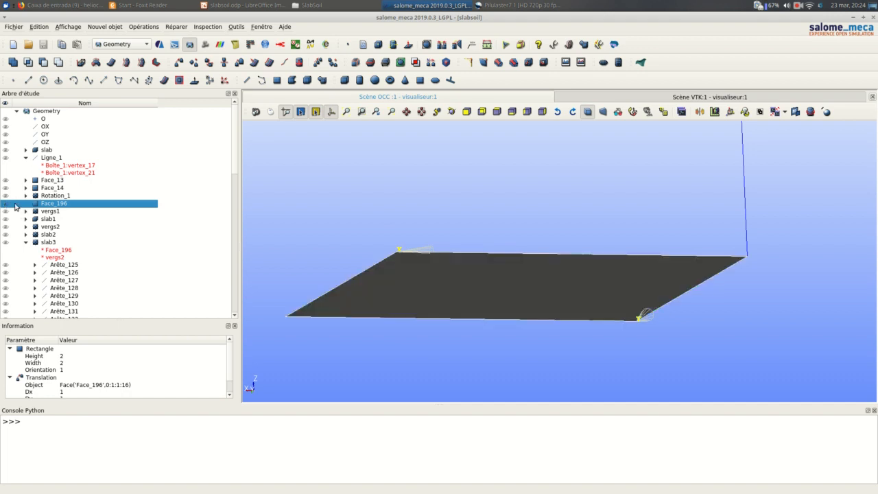
click(421, 80)
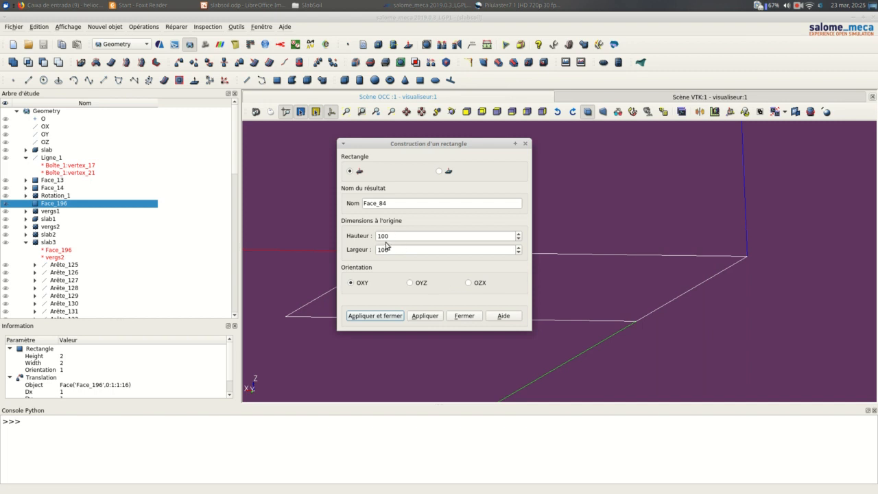
click(464, 316)
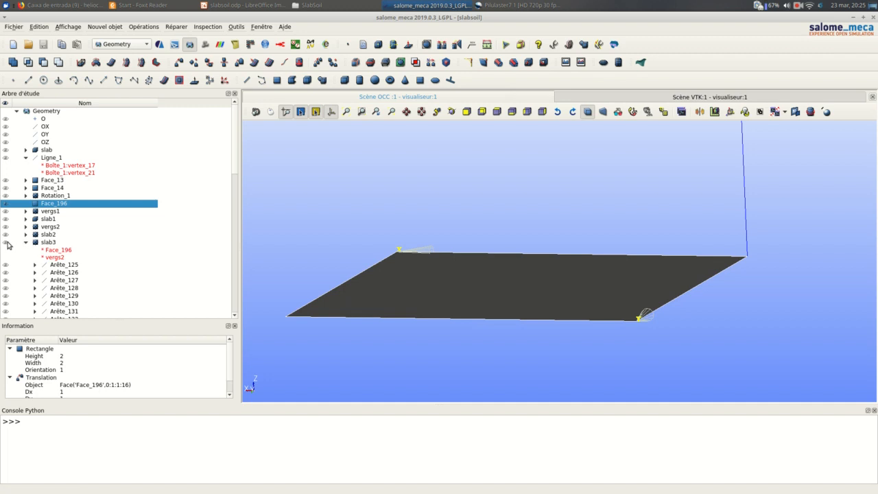
Review slab3's partition parameters and display vergs2 together with Face_196, hiding both when done.
click(53, 245)
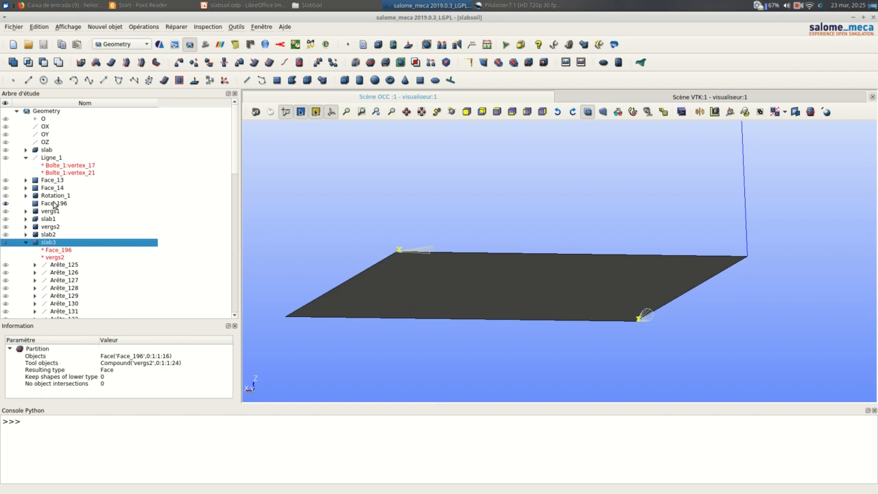
click(8, 227)
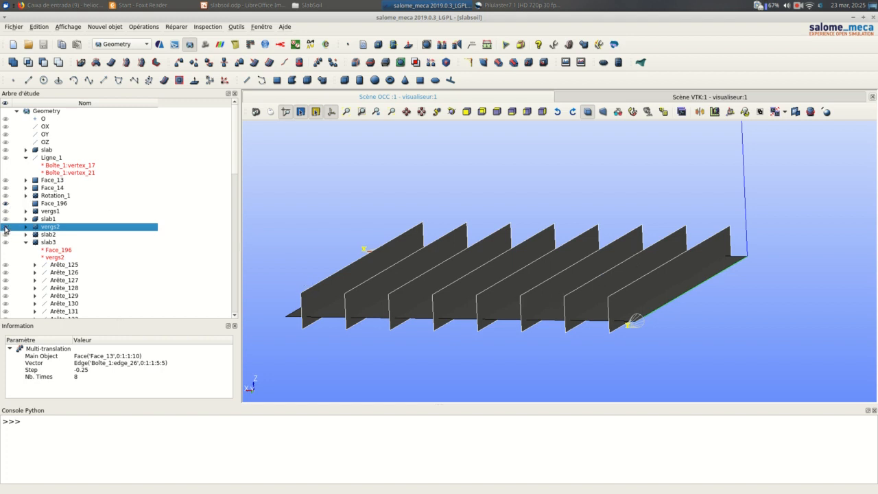
click(6, 227)
click(5, 203)
Display the slab3 partition together with its fixe edge group and fixv vertex group.
scroll(79, 251, down, 3)
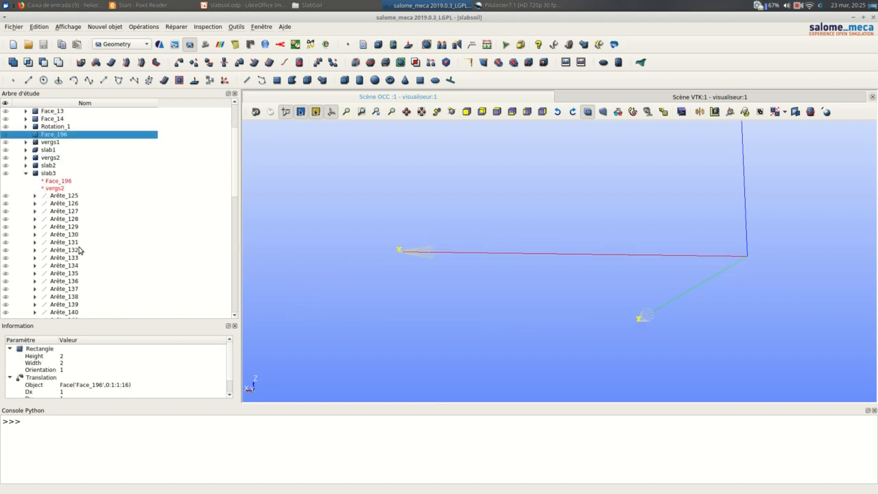
click(6, 173)
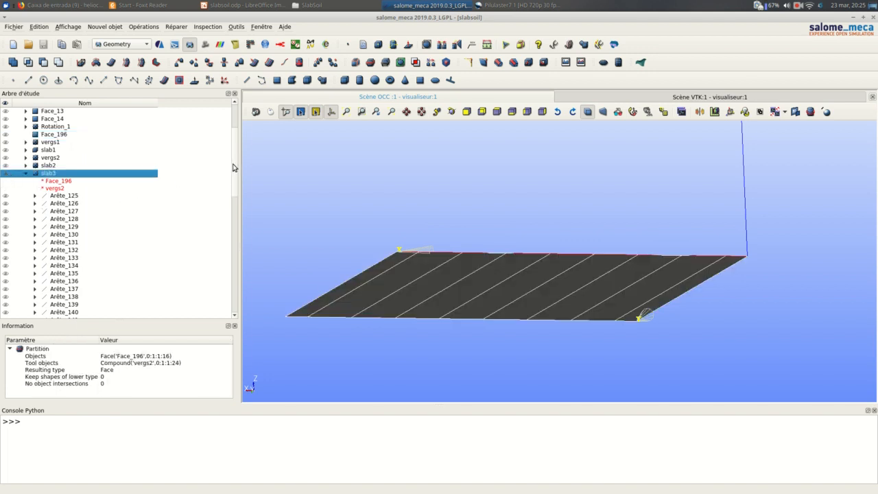
drag(234, 168, 222, 291)
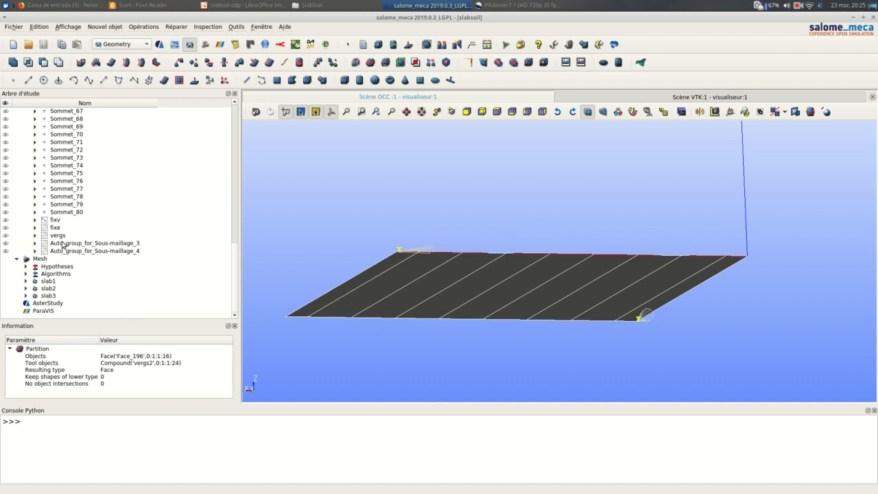
click(7, 228)
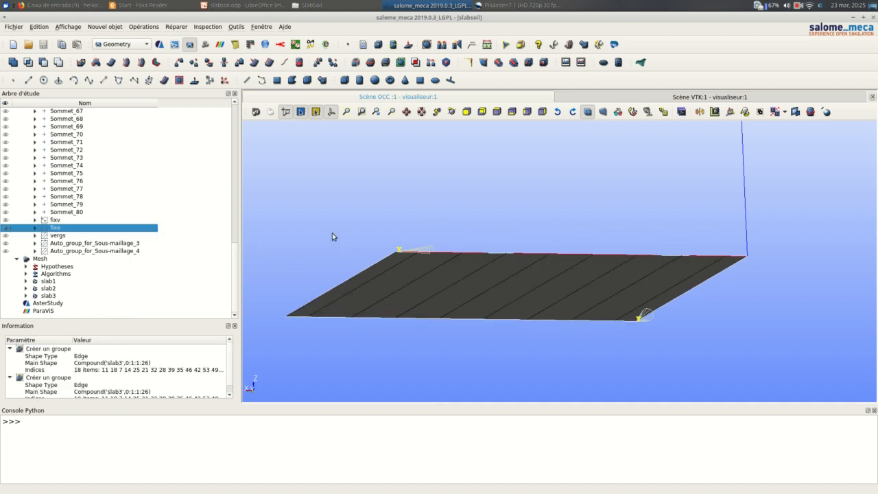
click(10, 221)
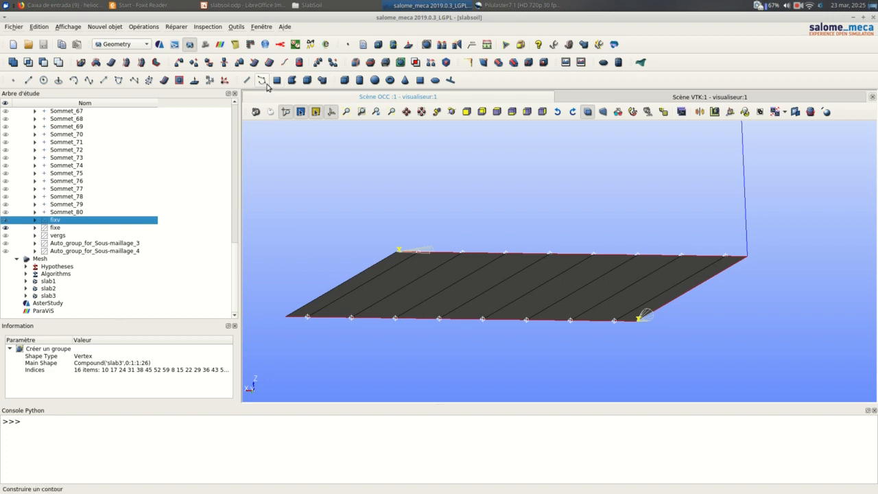
Switch to the Mesh module and review the slab3 mesh's 2D and 1D algorithms and hypotheses, leaving them unchanged.
click(205, 44)
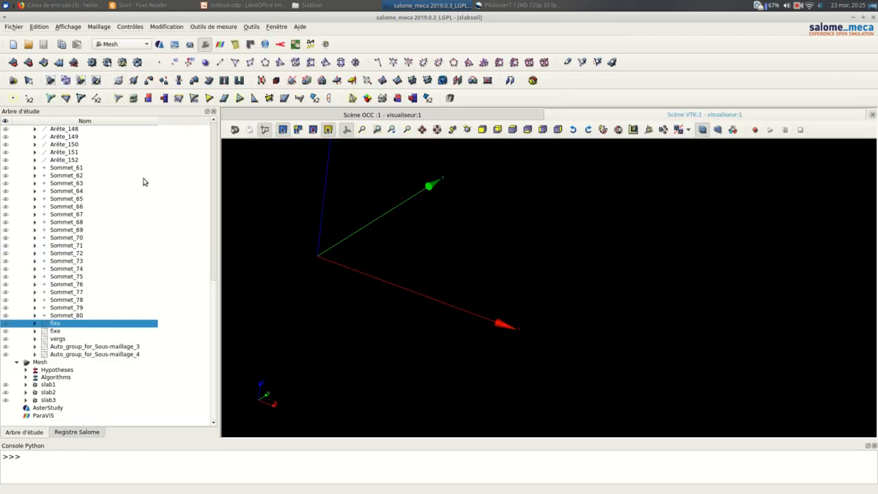
click(27, 400)
scroll(38, 385, down, 3)
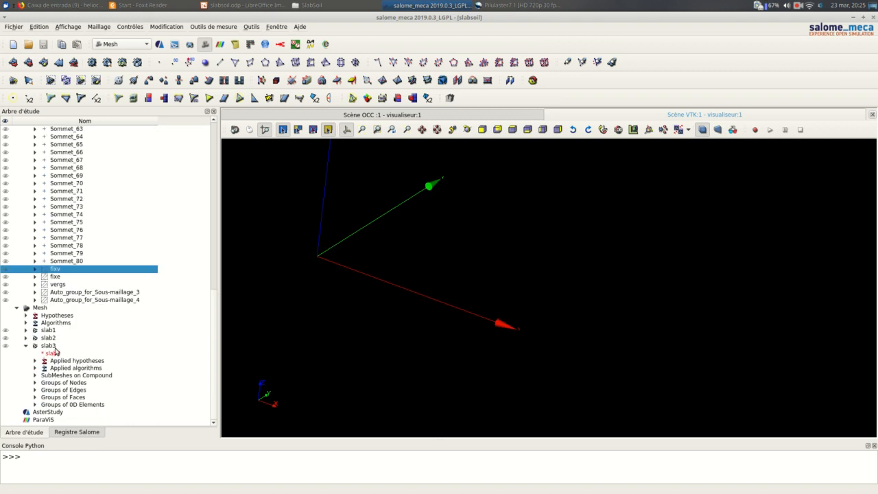
right_click(56, 346)
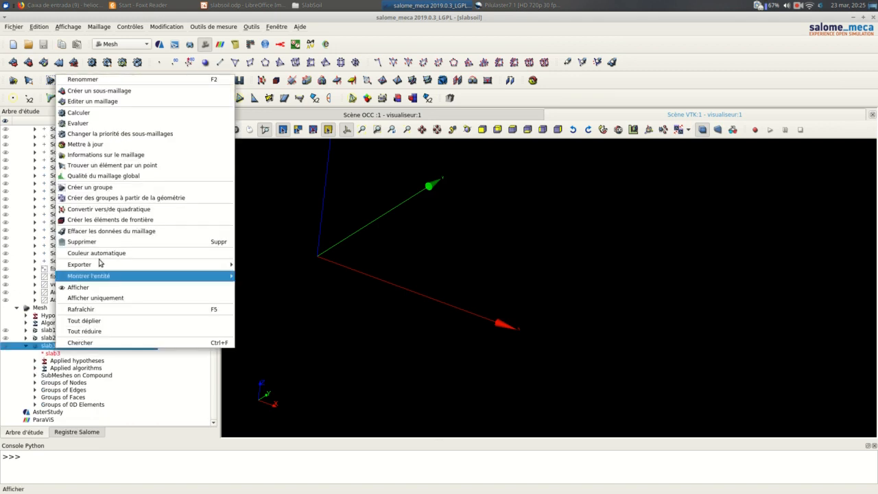
click(103, 104)
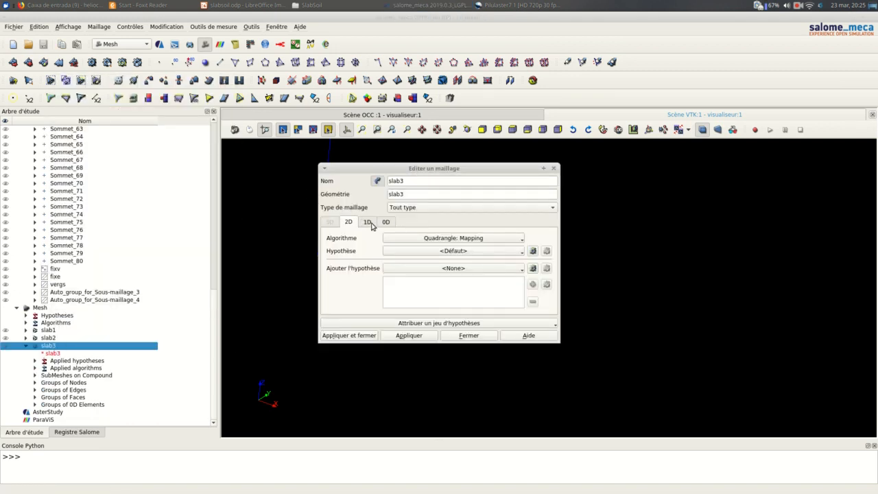
click(368, 222)
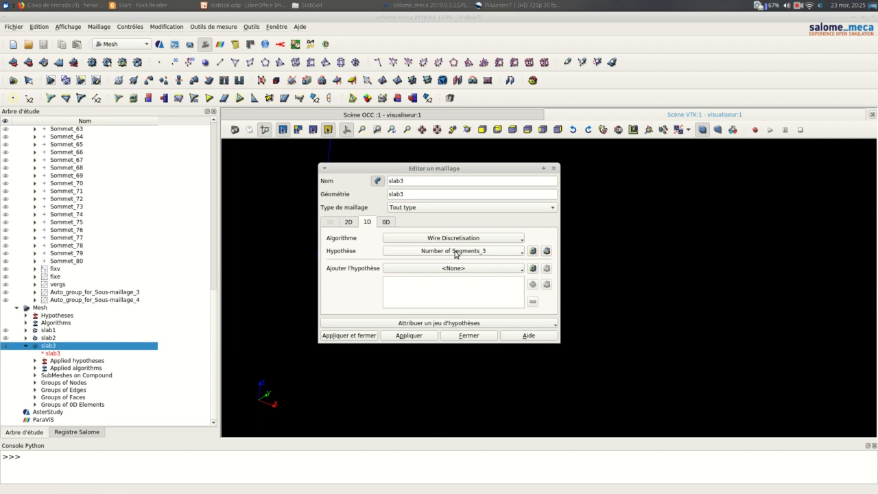
click(350, 223)
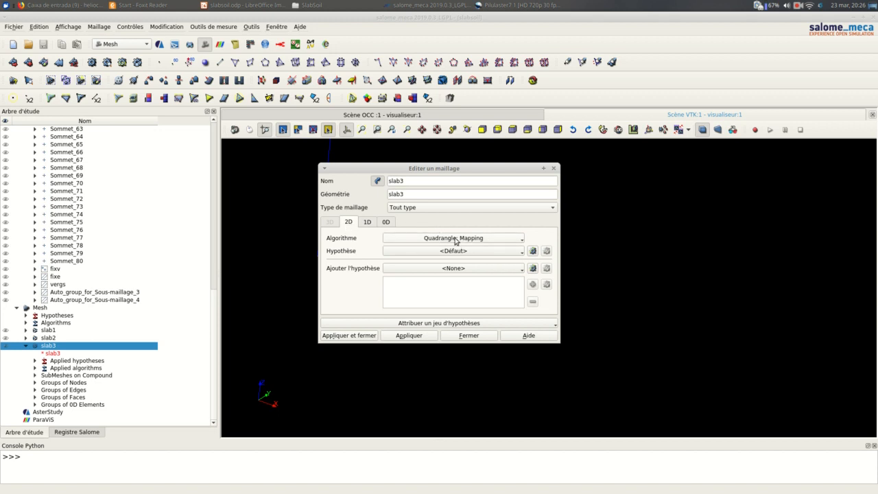
click(474, 336)
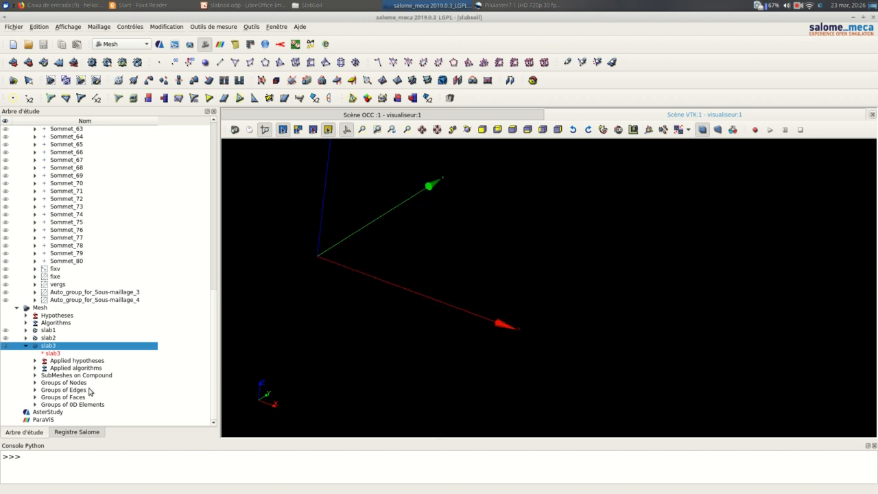
Display slab3's submeshes Sous-maillage_3 and Sous-maillage_4 without the axis trihedron, leaving only Sous-maillage_4 shown.
click(35, 375)
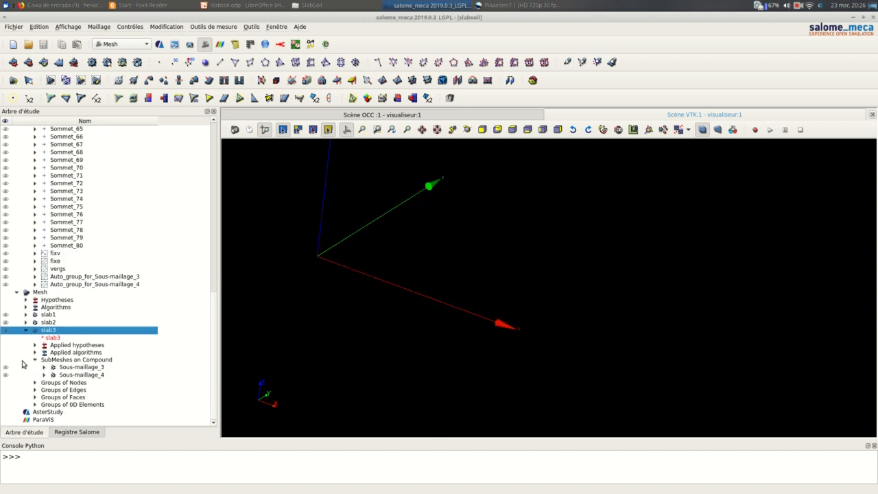
click(7, 368)
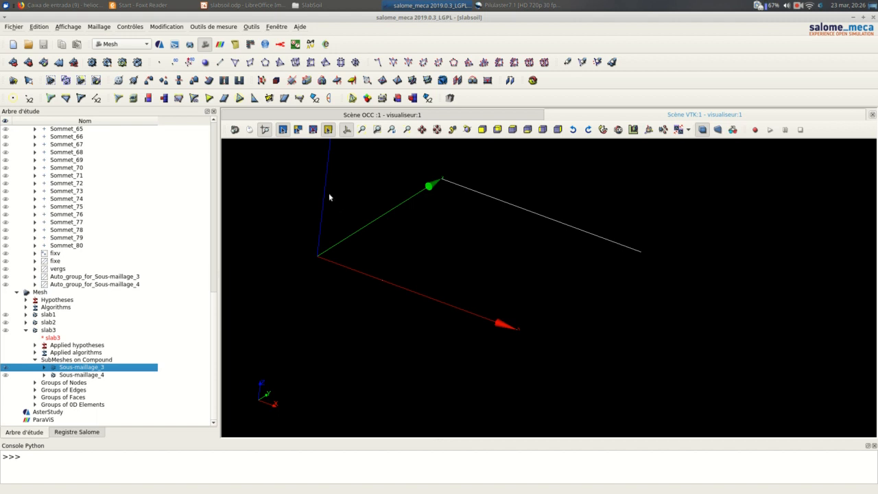
click(346, 129)
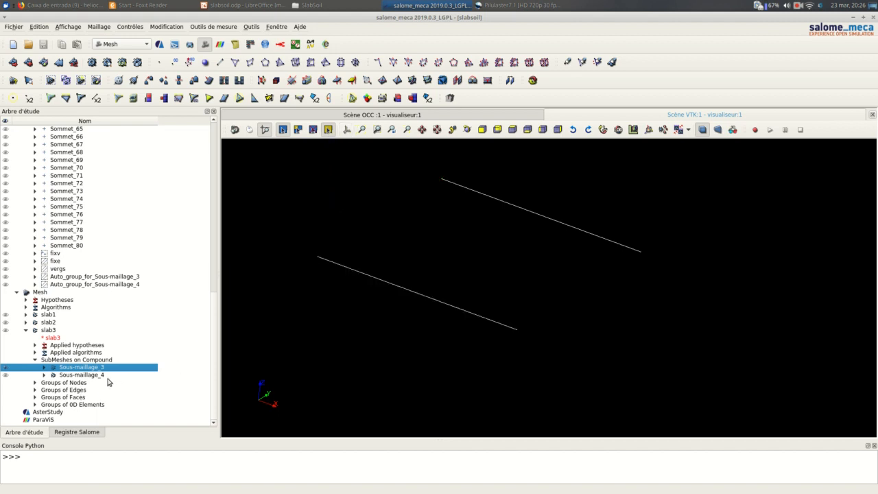
click(6, 375)
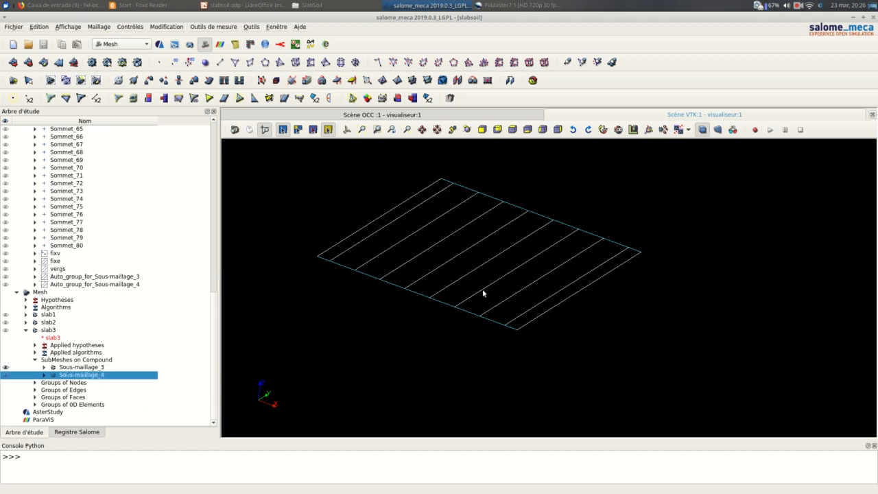
click(5, 369)
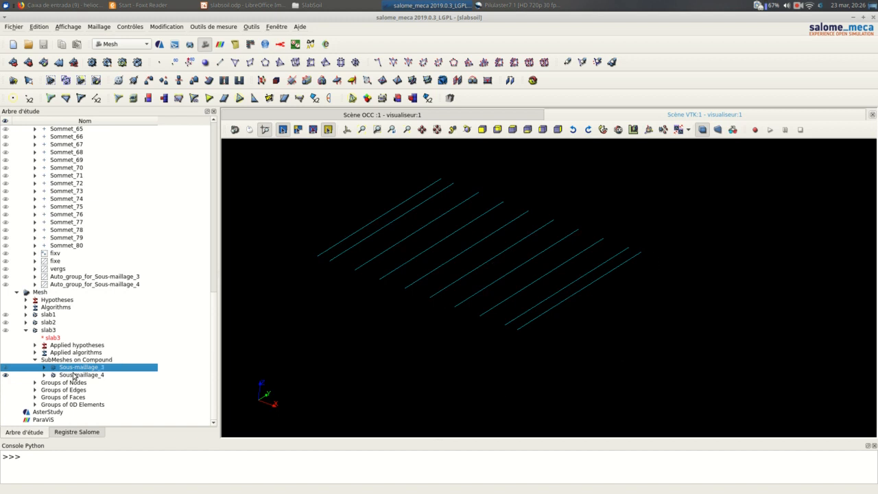
Show Sous-maillage_3 again and expand the applied hypotheses of both slab3 submeshes to compare them.
click(44, 368)
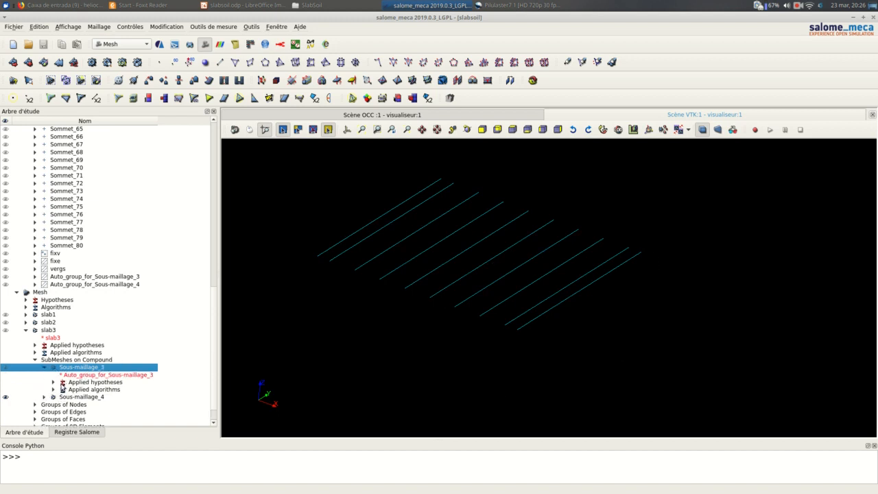
click(53, 382)
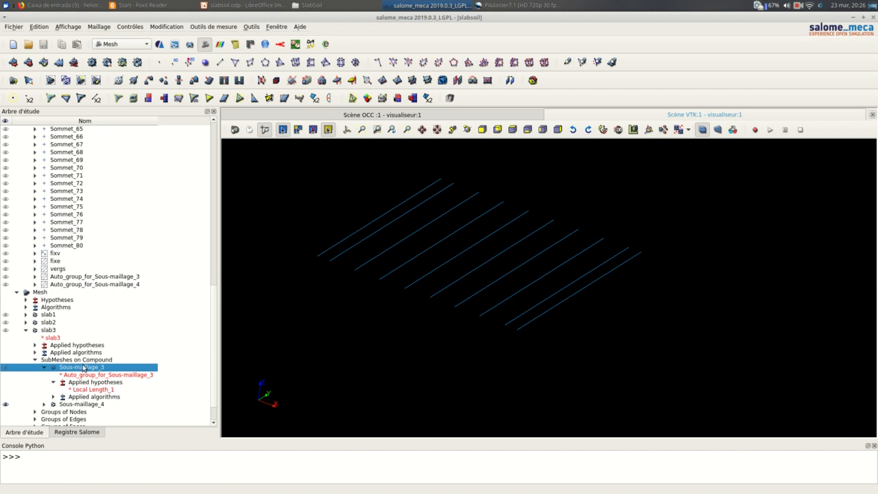
scroll(83, 368, down, 2)
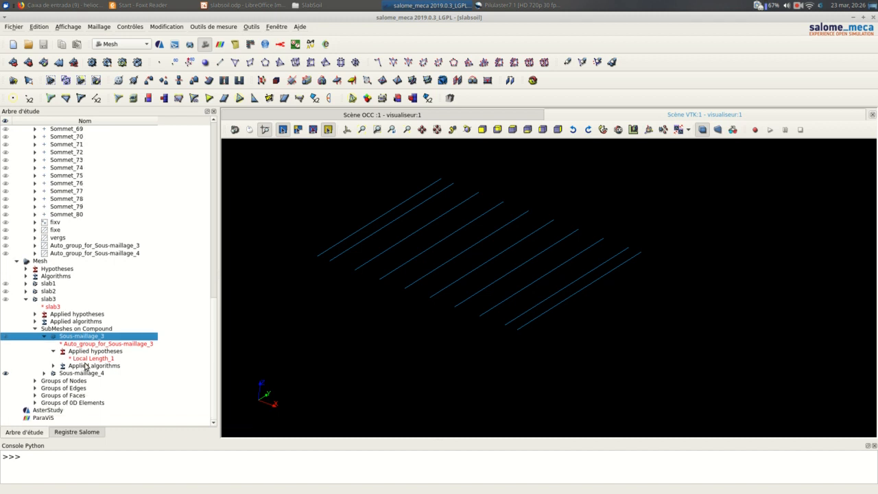
click(6, 343)
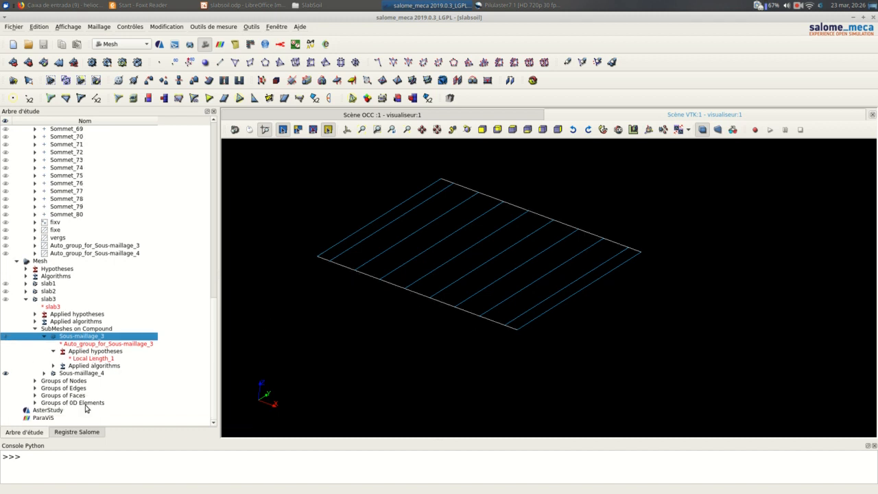
click(45, 374)
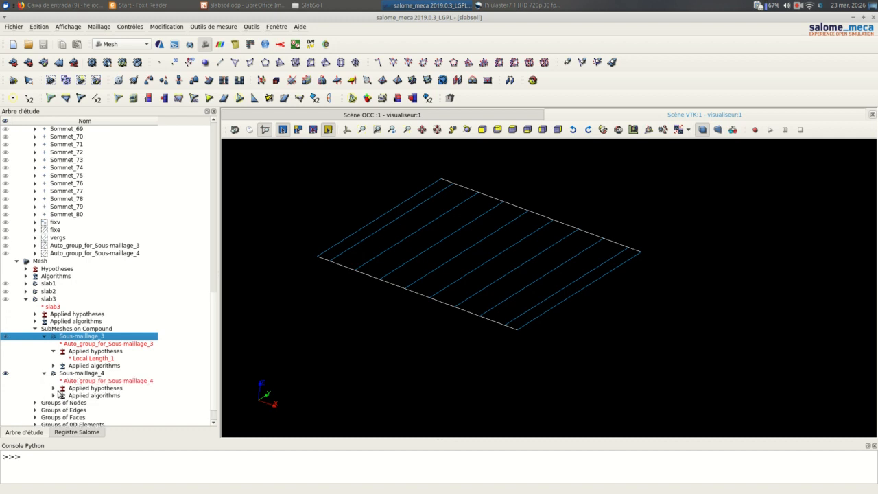
click(53, 389)
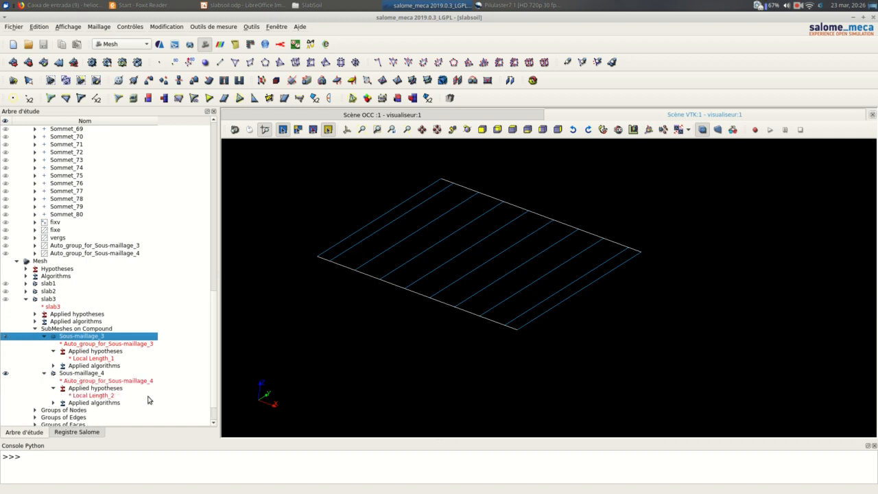
click(5, 376)
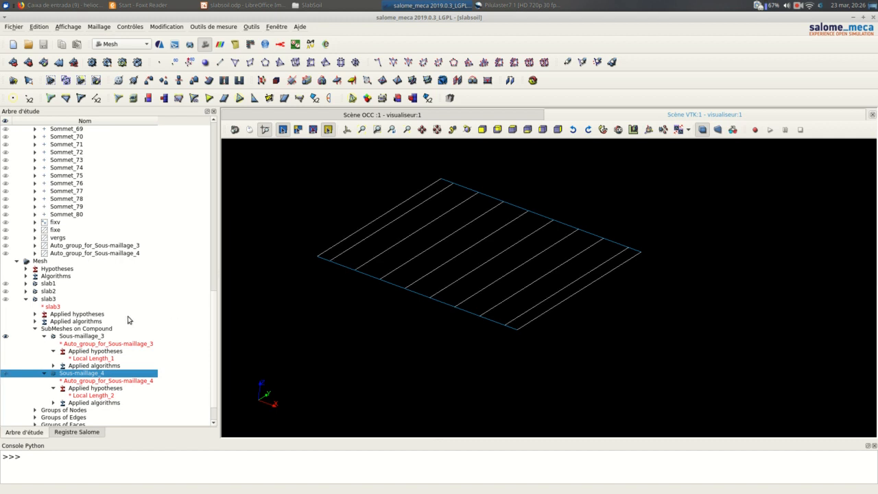
Display the complete slab3 mesh and hide Sous-maillage_3 and Sous-maillage_4.
click(7, 301)
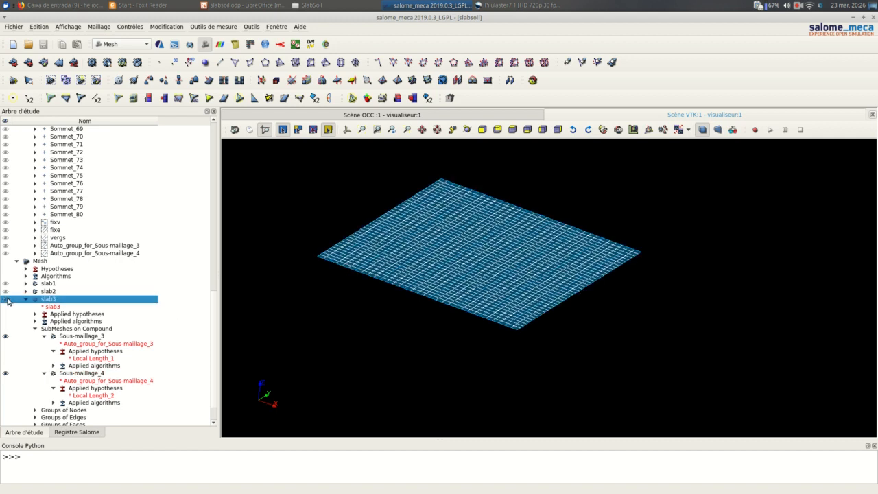
click(6, 336)
click(4, 376)
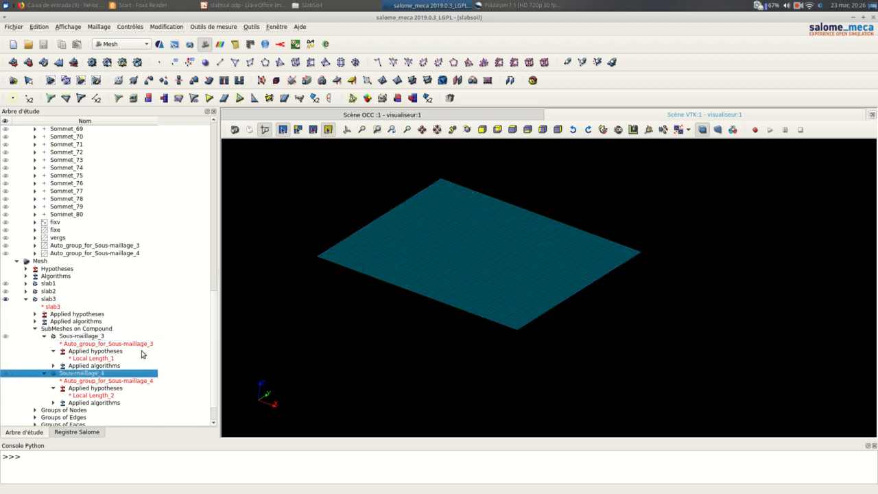
Review the basic mesh information of slab3 and close the report.
scroll(389, 305, up, 3)
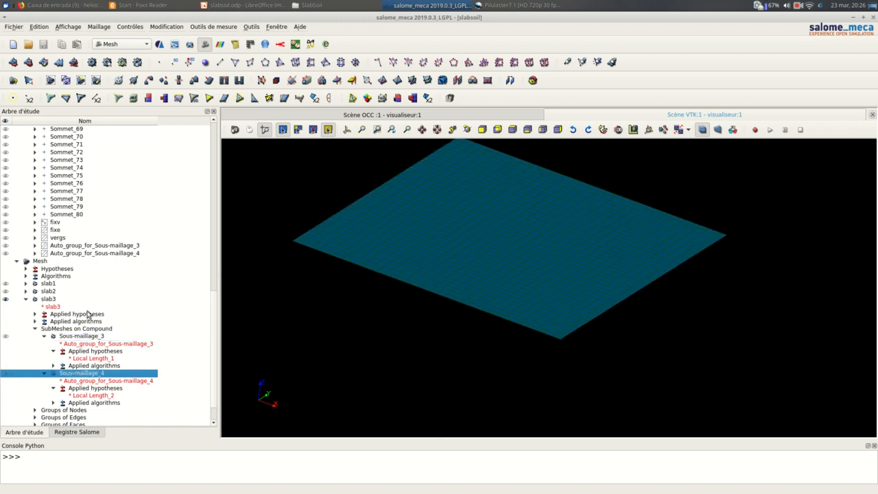
right_click(49, 300)
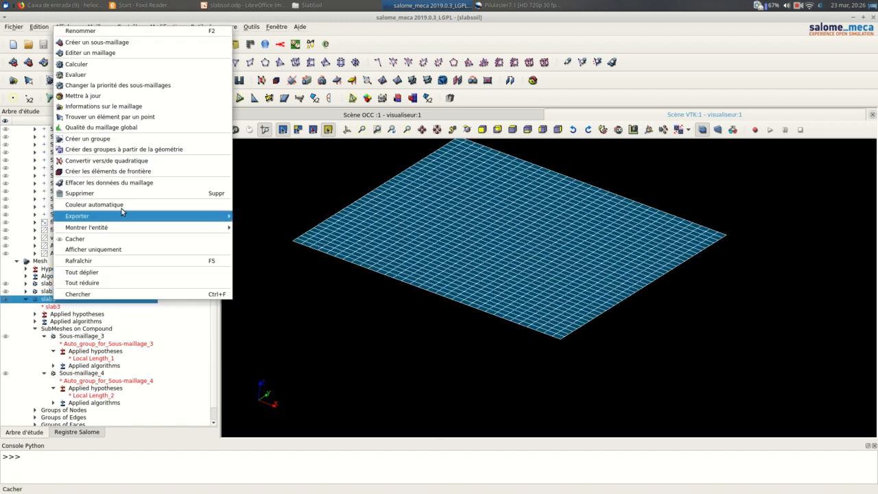
click(123, 107)
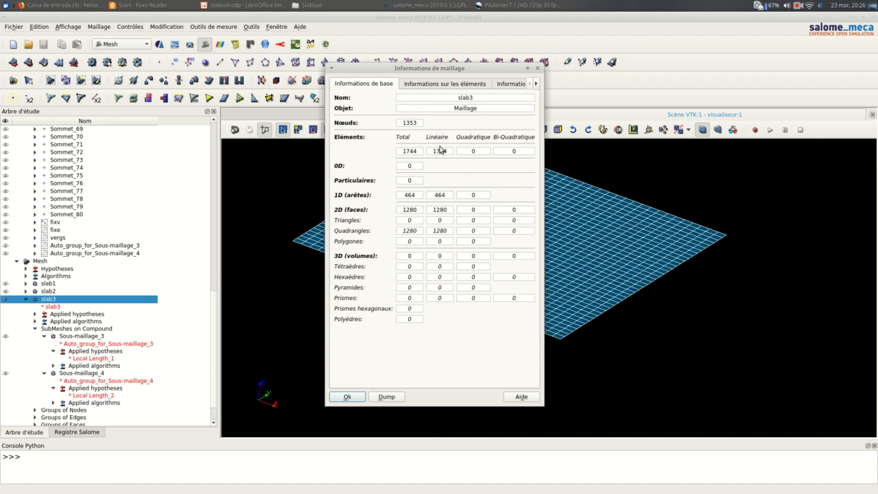
click(537, 68)
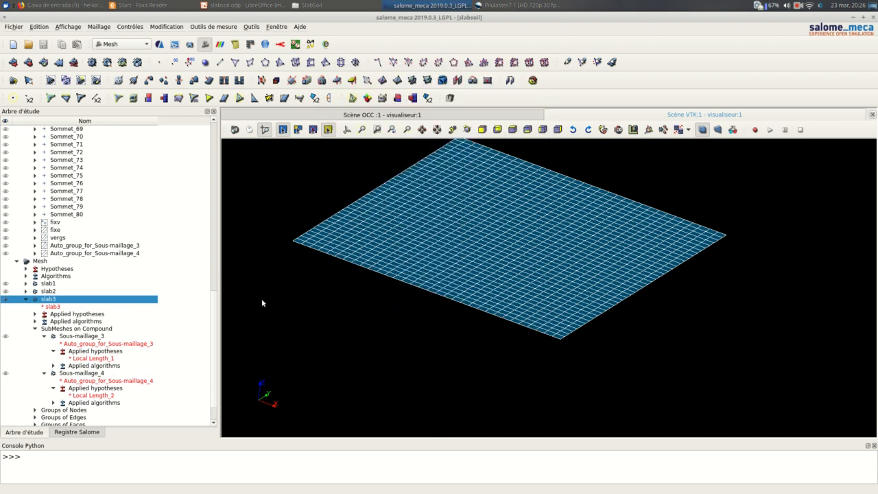
Collapse slab3's submeshes, display its node group slab3 and hide the full slab3 mesh.
click(35, 329)
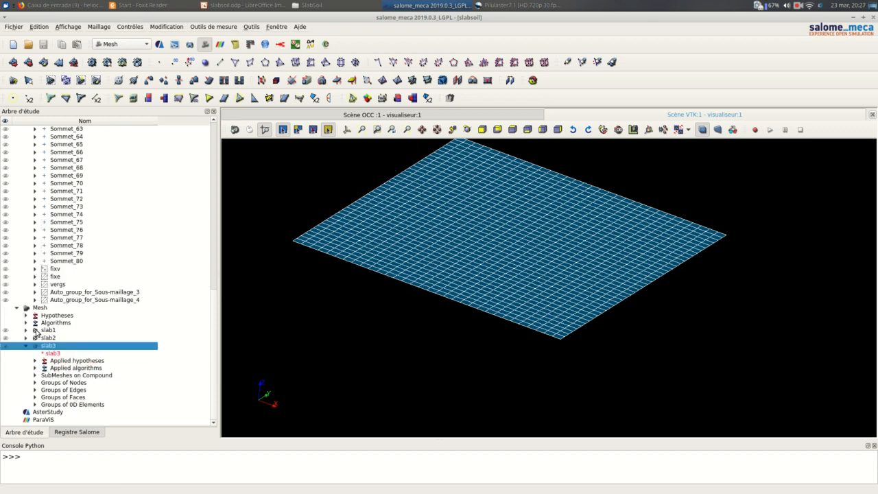
click(35, 382)
click(6, 390)
scroll(48, 371, down, 1)
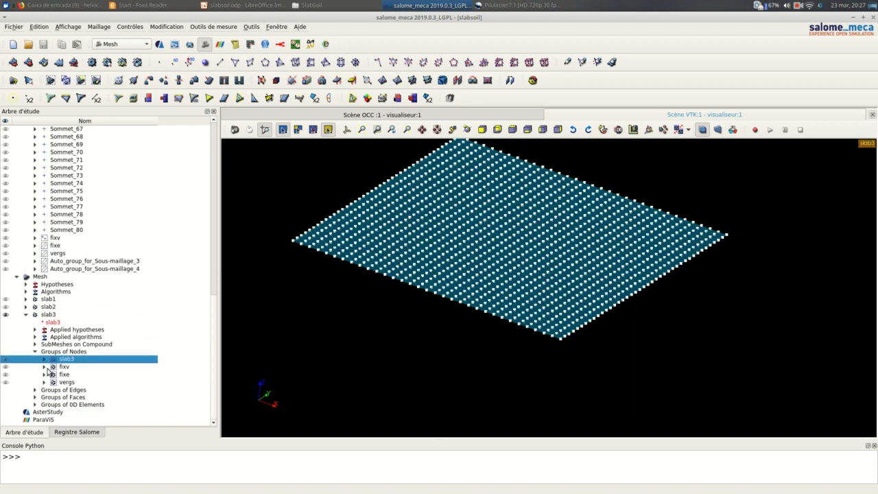
click(11, 315)
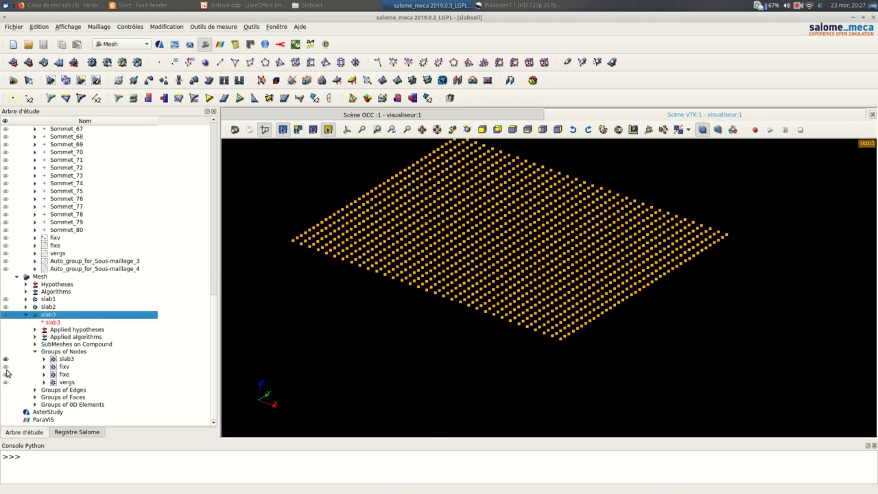
Display slab3's edge group vergs together with the slab3 node group for a close view.
click(36, 389)
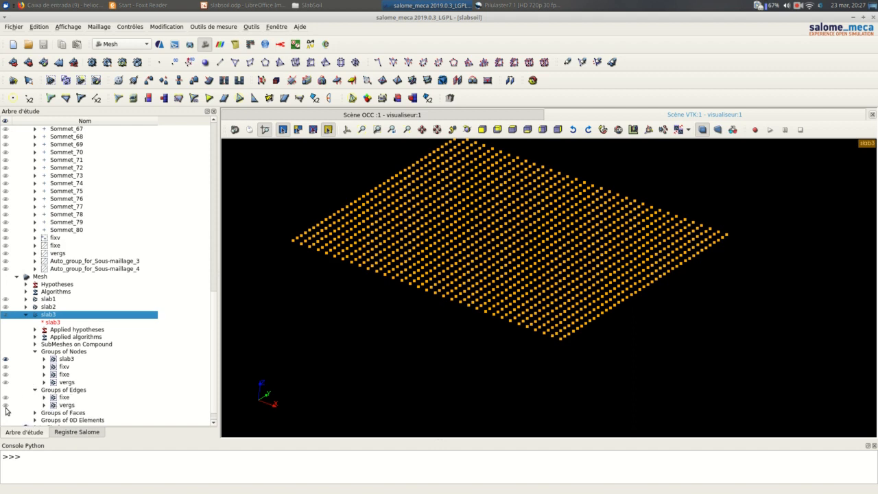
click(6, 406)
scroll(452, 290, up, 6)
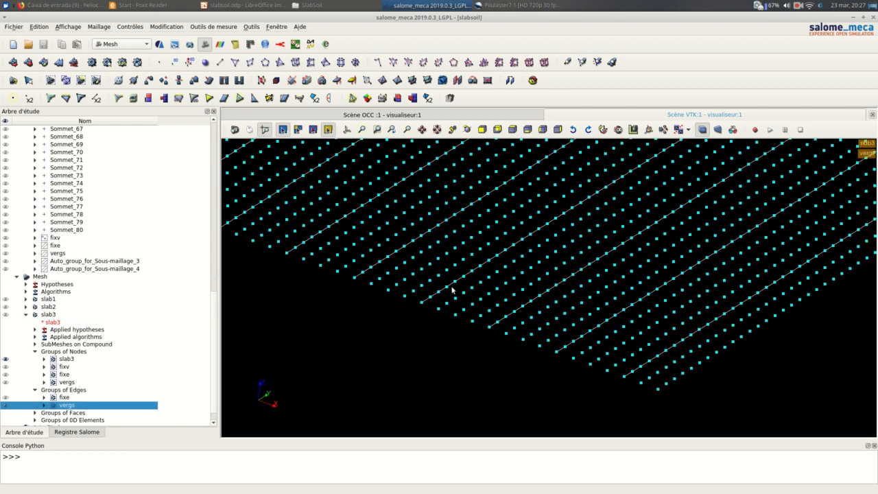
Inspect slab3's element information for node 242 on a vergs line and the adjacent off-line node 1069, then close the report.
right_click(49, 314)
click(103, 123)
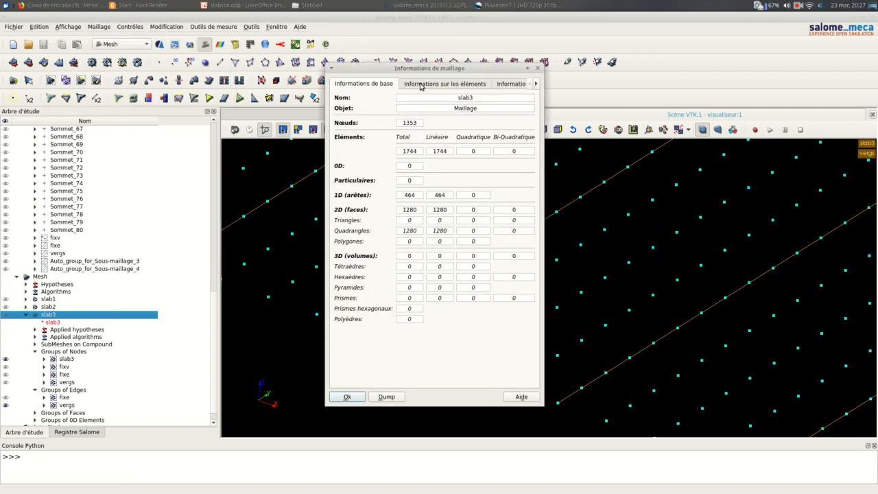
drag(421, 69, 201, 77)
click(202, 91)
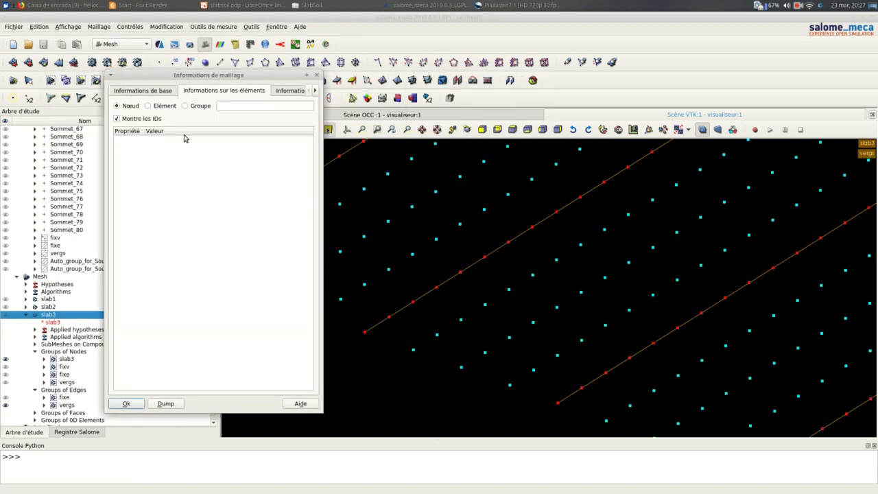
click(461, 275)
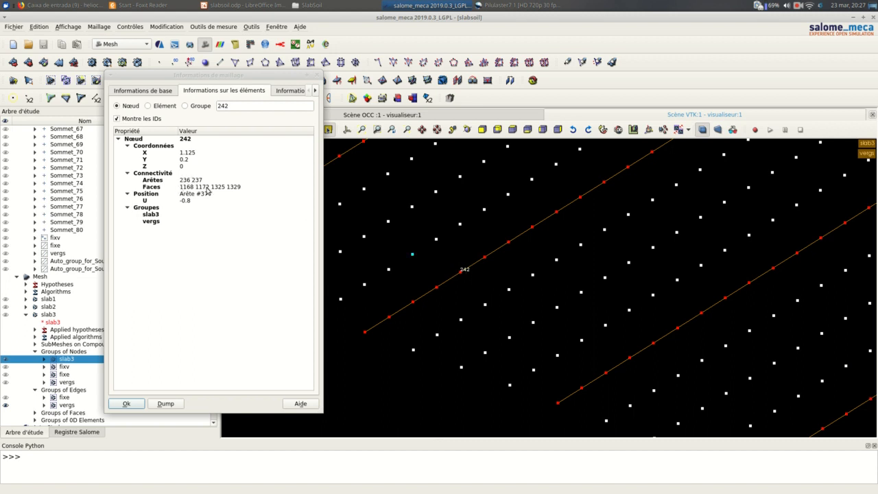
drag(450, 268, 520, 302)
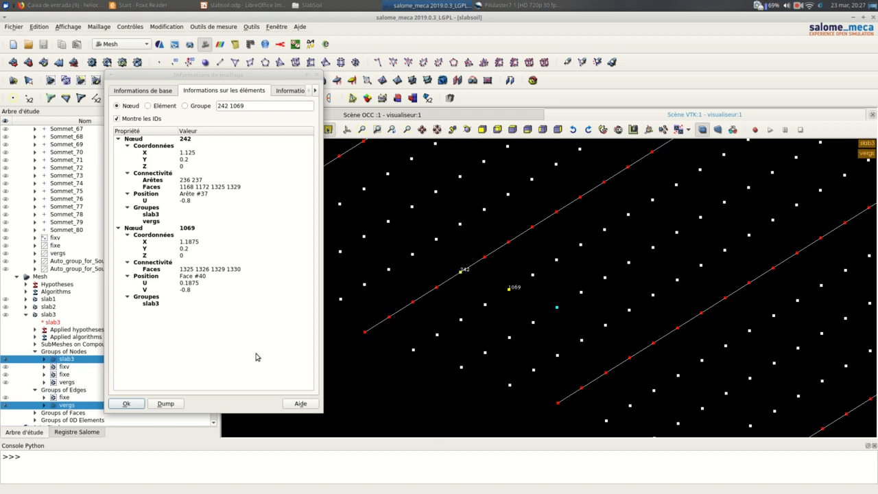
click(129, 407)
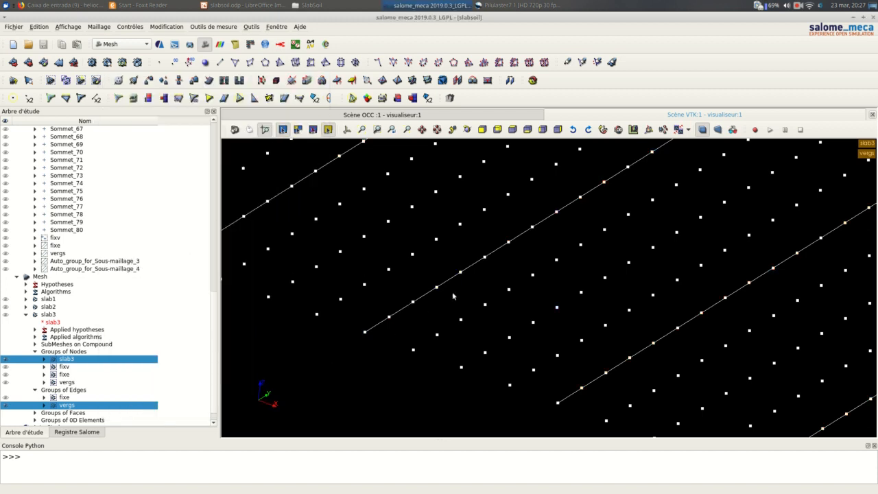
Collapse slab3's mesh entry and display the full slab3 mesh over its node group slab3 and edge group vergs.
scroll(452, 295, down, 5)
scroll(453, 295, down, 2)
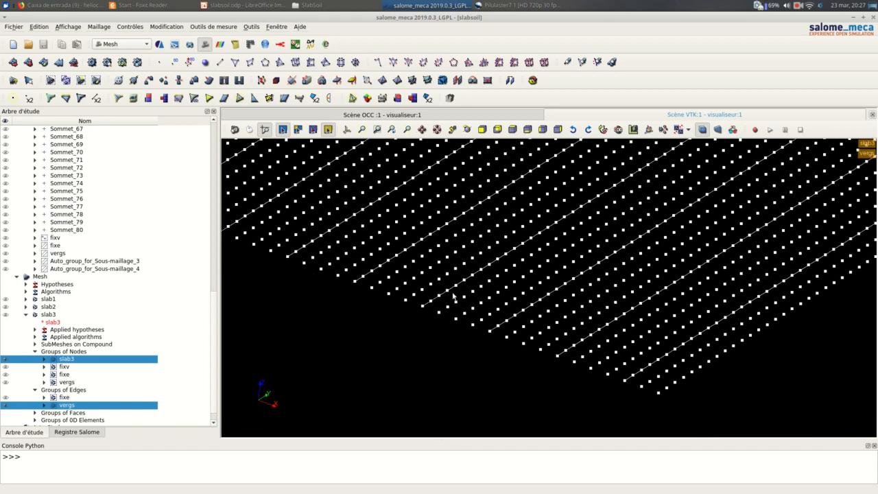
scroll(453, 295, down, 5)
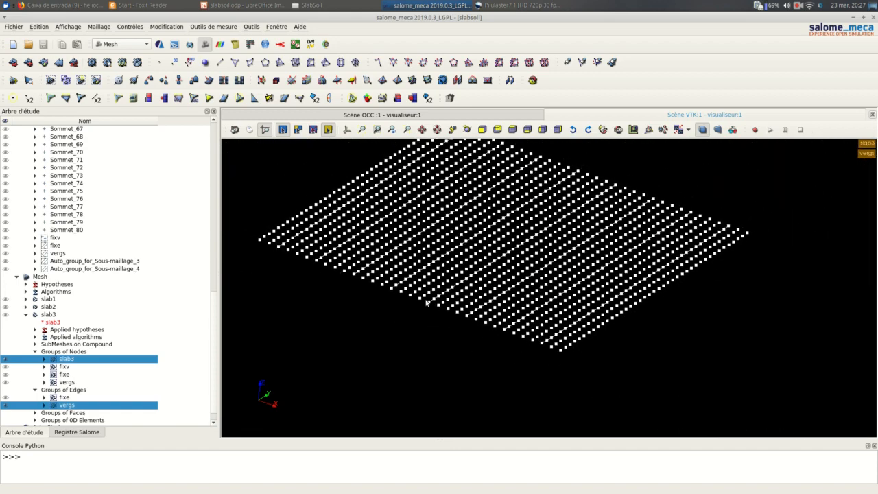
scroll(404, 281, up, 2)
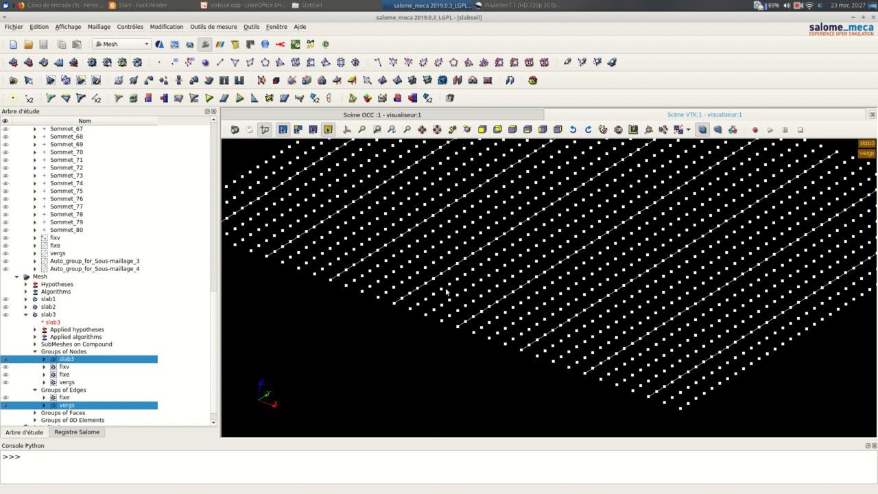
click(26, 315)
click(9, 401)
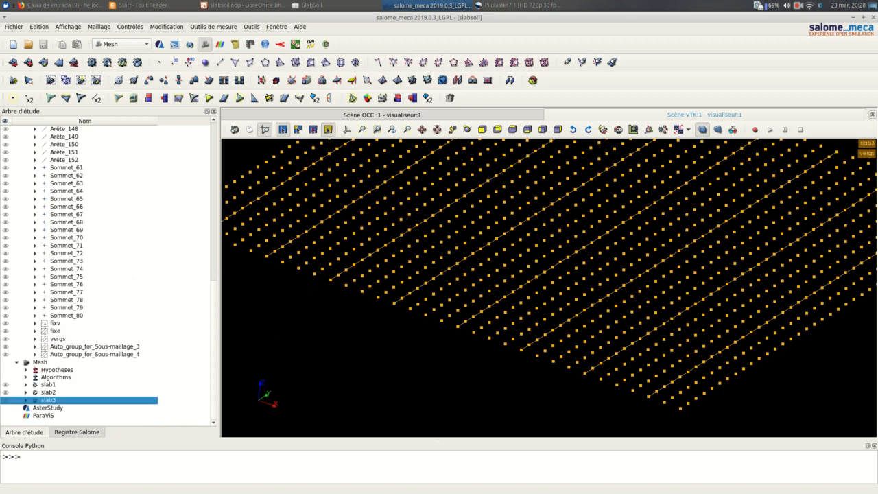
scroll(494, 303, down, 3)
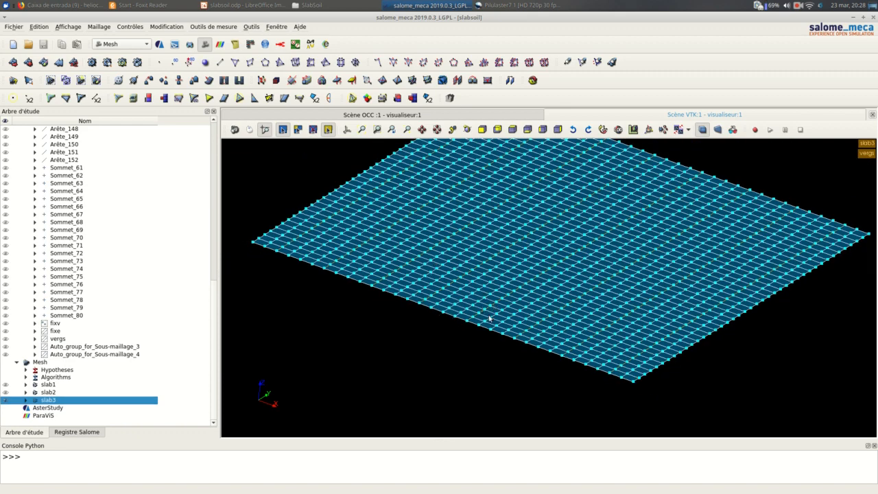
Expand the slab3 mesh entry and hide its node group slab3 and edge group vergs.
click(26, 400)
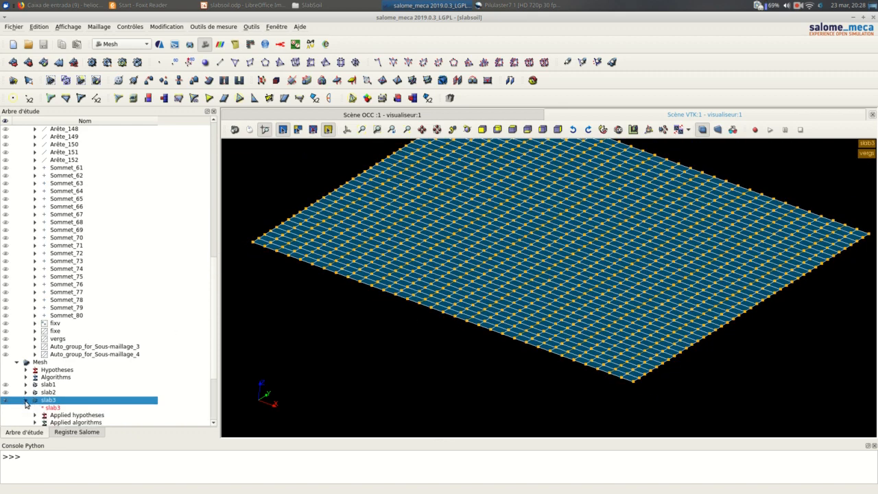
scroll(26, 404, down, 4)
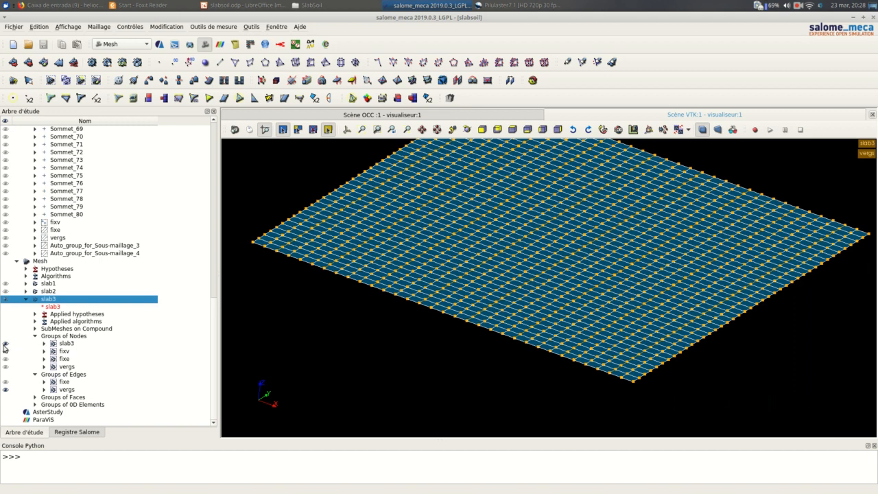
click(5, 345)
click(10, 390)
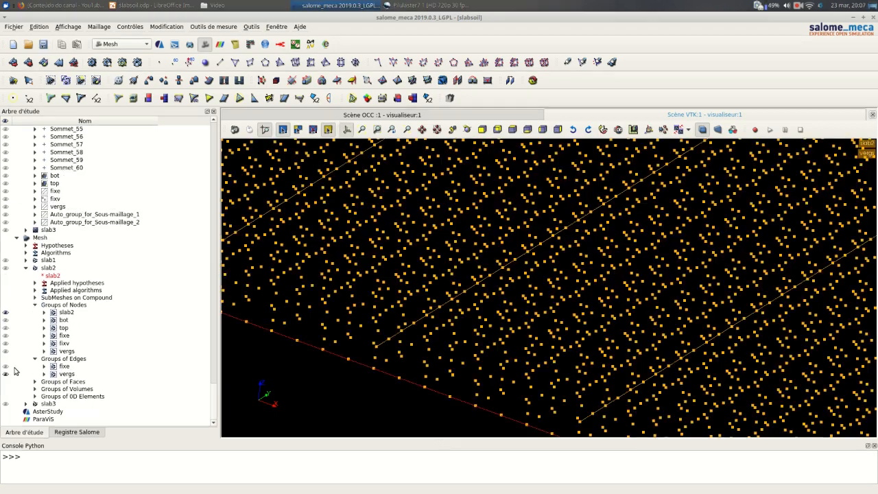
Hide slab2's edge group vergs and node group slab2, and collapse the slab2 mesh entry.
click(7, 374)
click(7, 314)
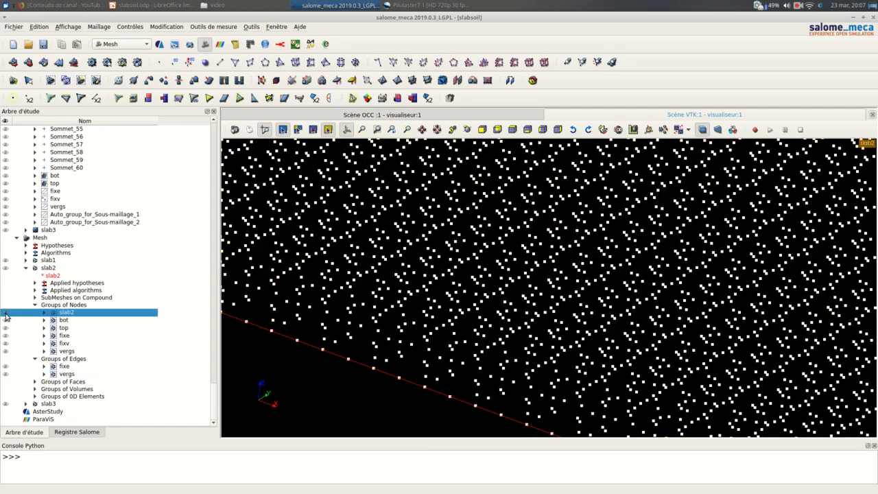
click(35, 305)
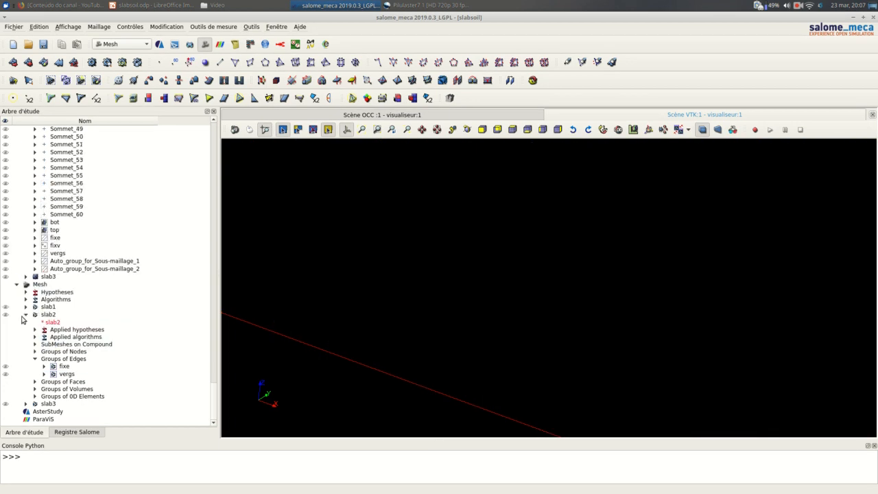
click(25, 314)
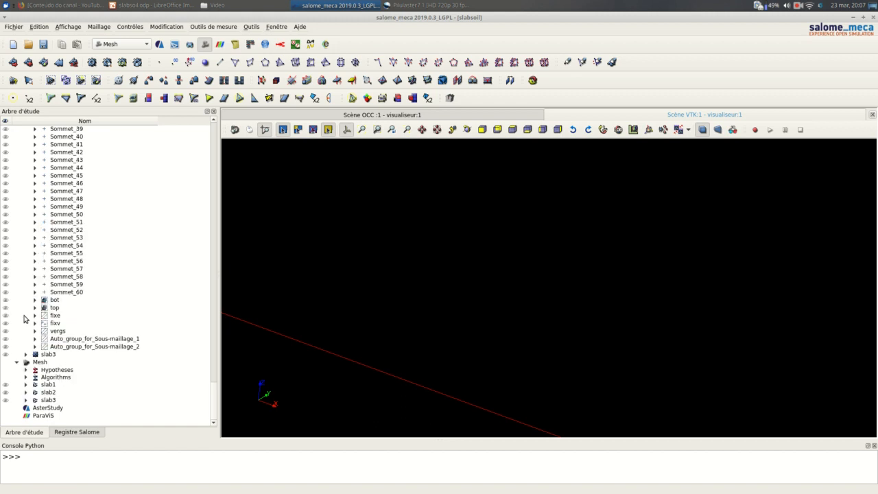
scroll(445, 287, down, 7)
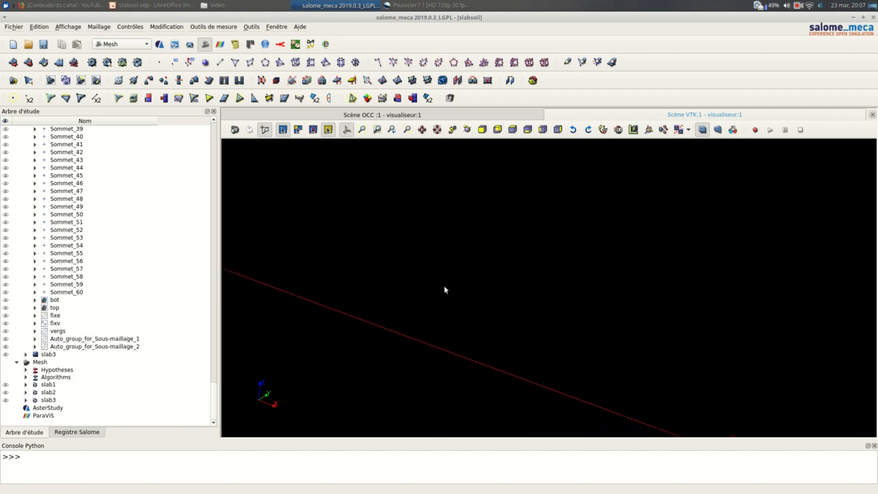
scroll(444, 290, down, 6)
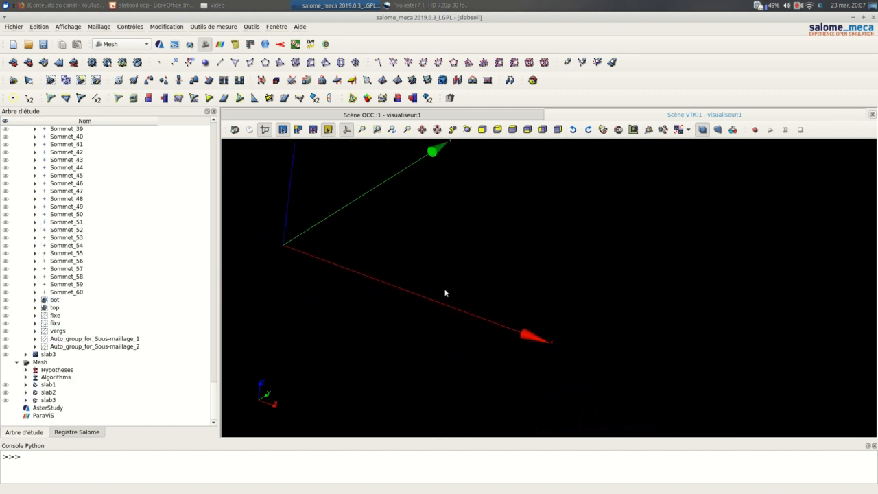